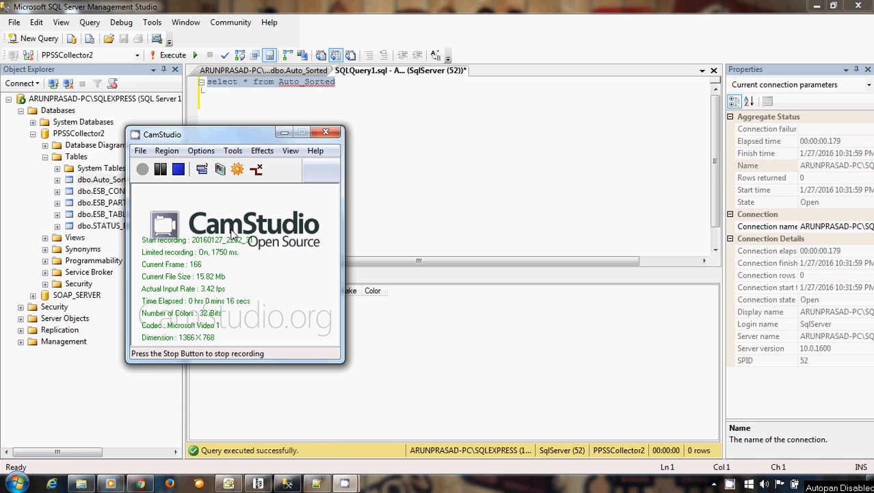
- Switch to Repository Explorer and create a new process in the current workspace
{"action": "left_click", "coordinate": [225, 484]}
{"action": "left_click", "coordinate": [258, 484]}
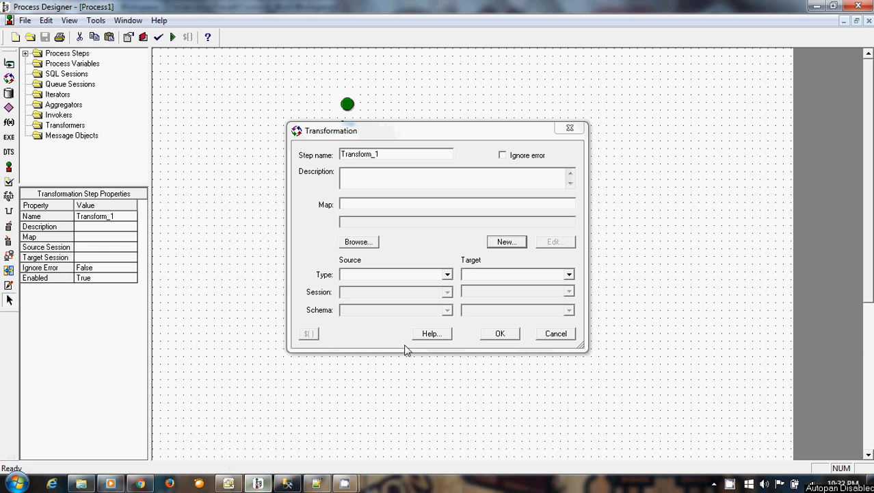
{"action": "left_click", "coordinate": [228, 483]}
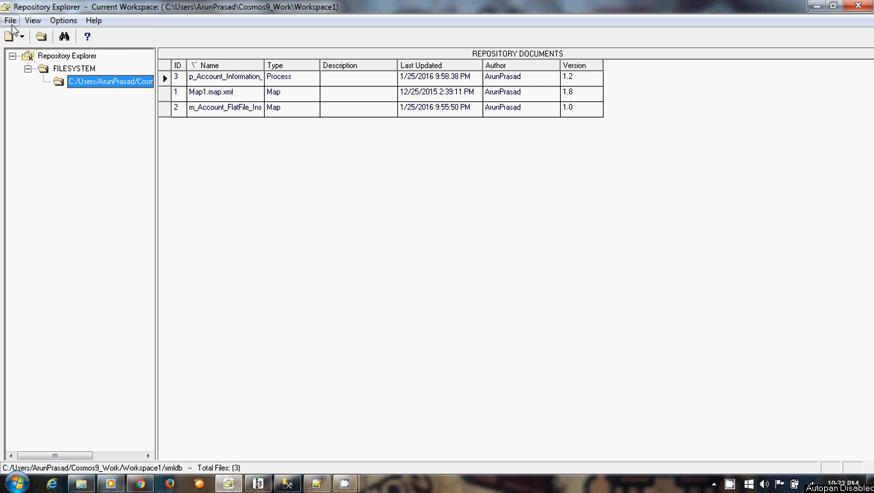
{"action": "left_click", "coordinate": [12, 24]}
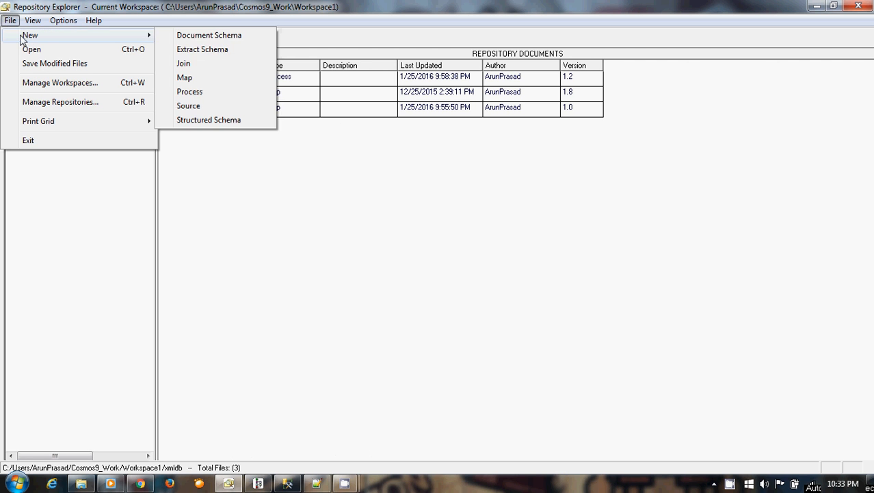
{"action": "mouse_move", "coordinate": [10, 20]}
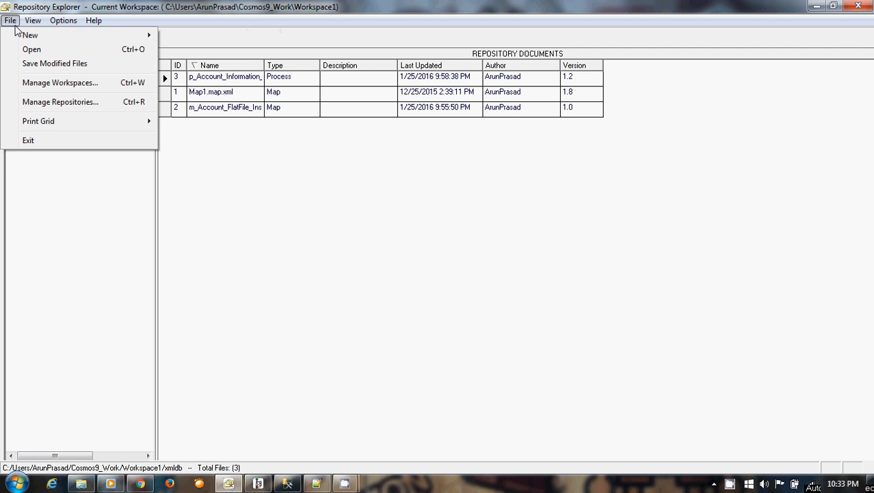
{"action": "mouse_move", "coordinate": [80, 38]}
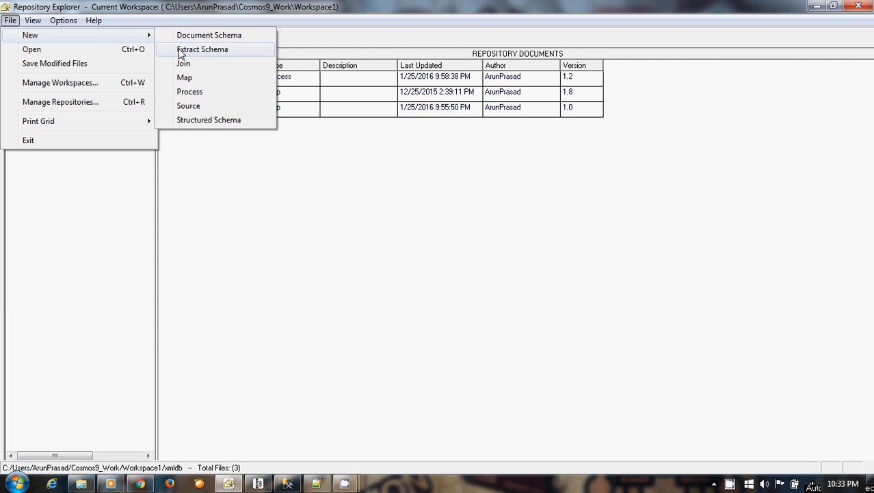
{"action": "left_click", "coordinate": [190, 93]}
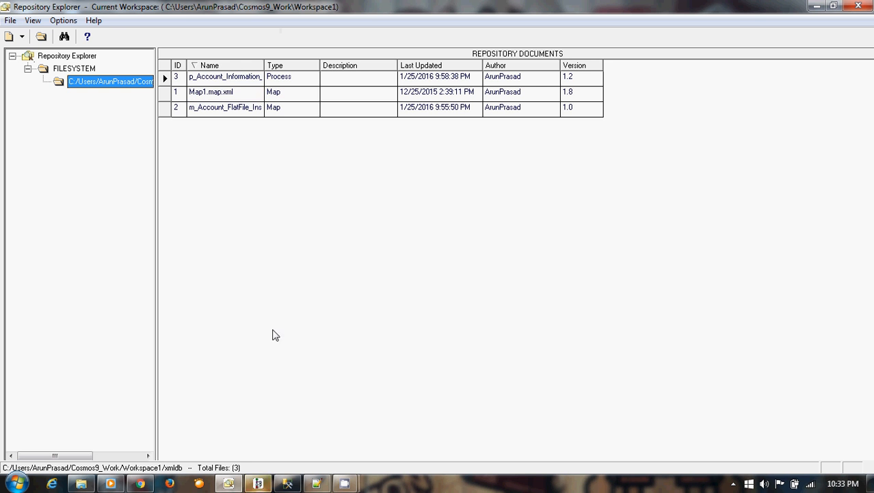
- Go to Process Designer, dismiss the leftover Transformation dialog and maximize the new process window
{"action": "left_click", "coordinate": [257, 484]}
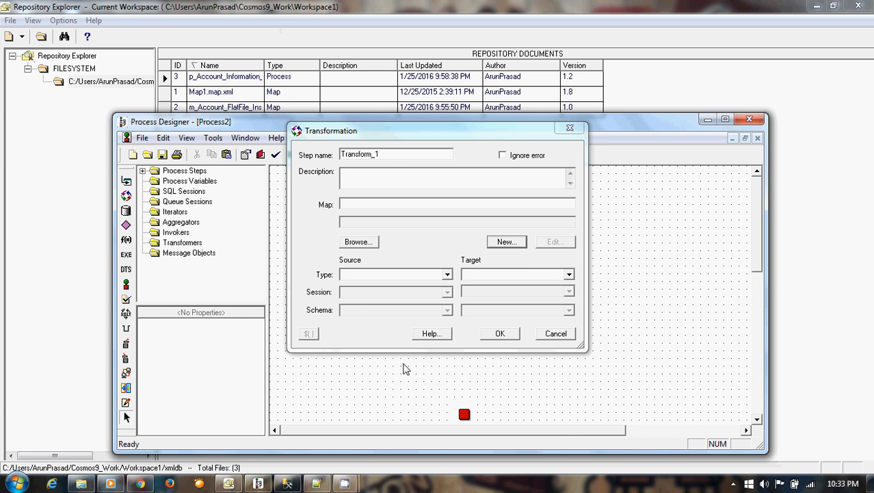
{"action": "left_click", "coordinate": [555, 333]}
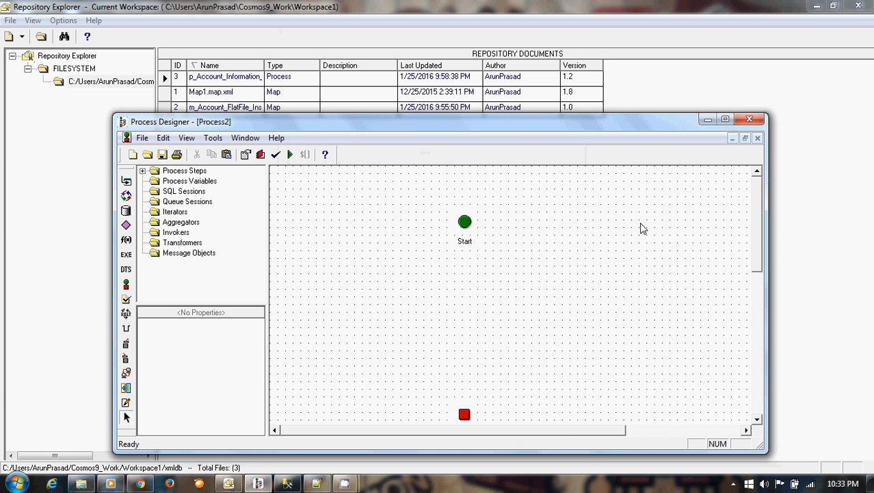
{"action": "left_click", "coordinate": [726, 119]}
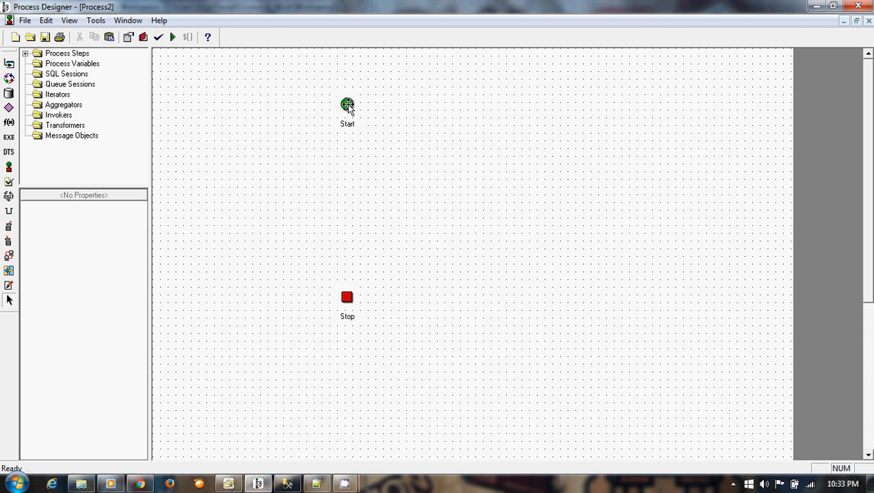
- Spread the Start and Stop steps apart along the canvas's upper part and place a transformation map step between them
{"action": "left_click_drag", "start_coordinate": [348, 104], "coordinate": [267, 104]}
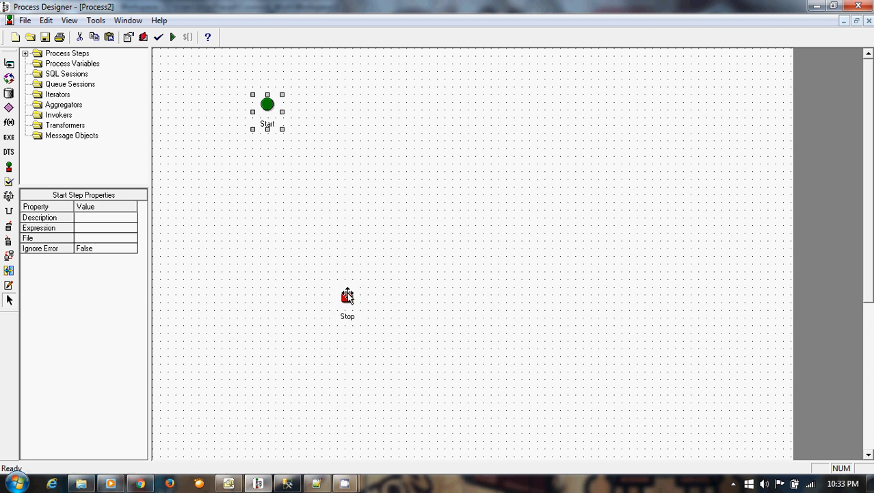
{"action": "left_click_drag", "start_coordinate": [347, 296], "coordinate": [551, 126]}
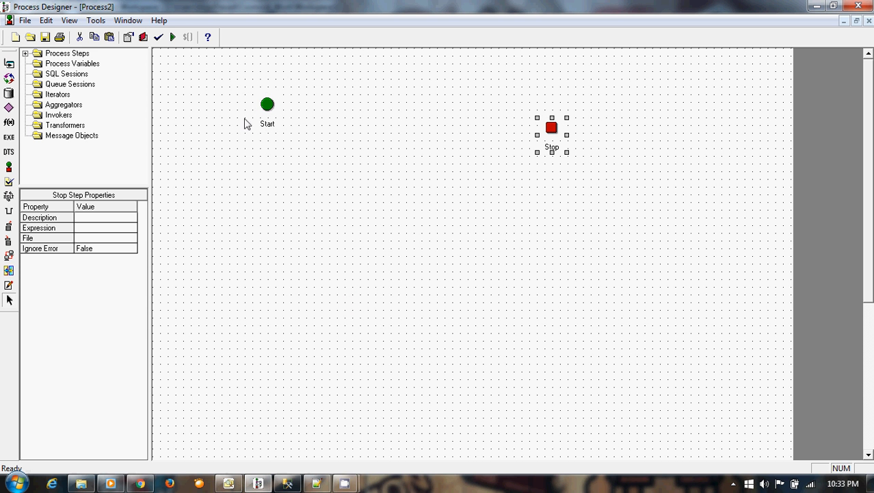
{"action": "left_click", "coordinate": [9, 78]}
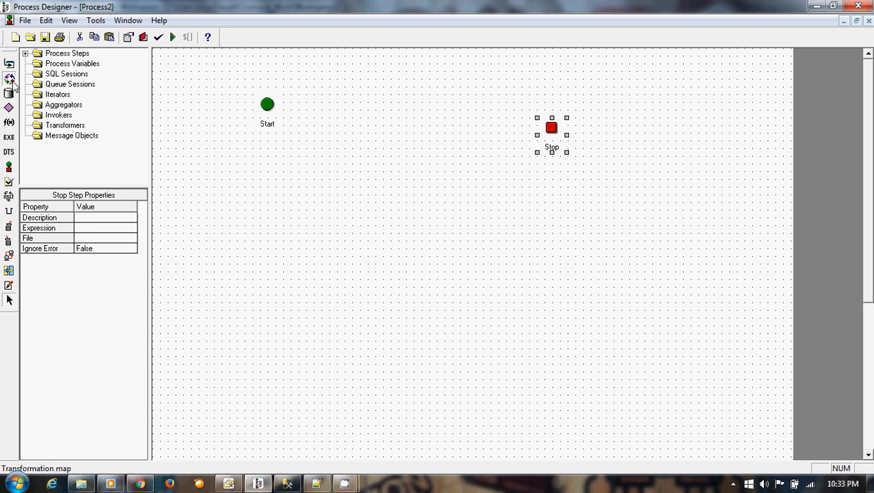
{"action": "left_click", "coordinate": [338, 103]}
{"action": "left_click_drag", "start_coordinate": [341, 99], "coordinate": [368, 106]}
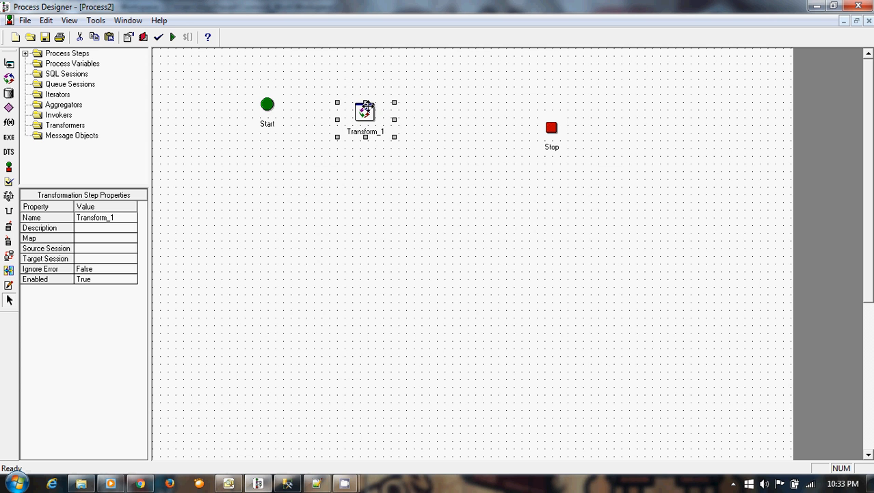
- Create a new map for the Transform_1 step and bring it up in Map Designer
{"action": "double_click", "coordinate": [367, 110]}
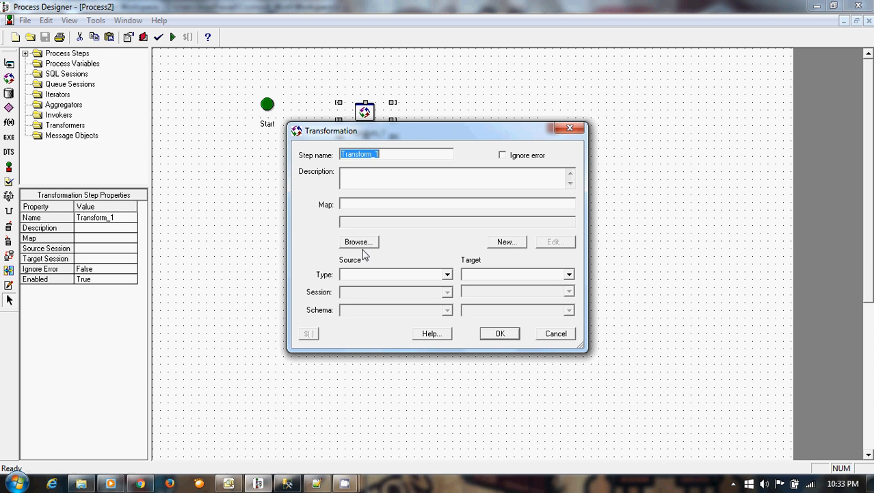
{"action": "left_click", "coordinate": [507, 243]}
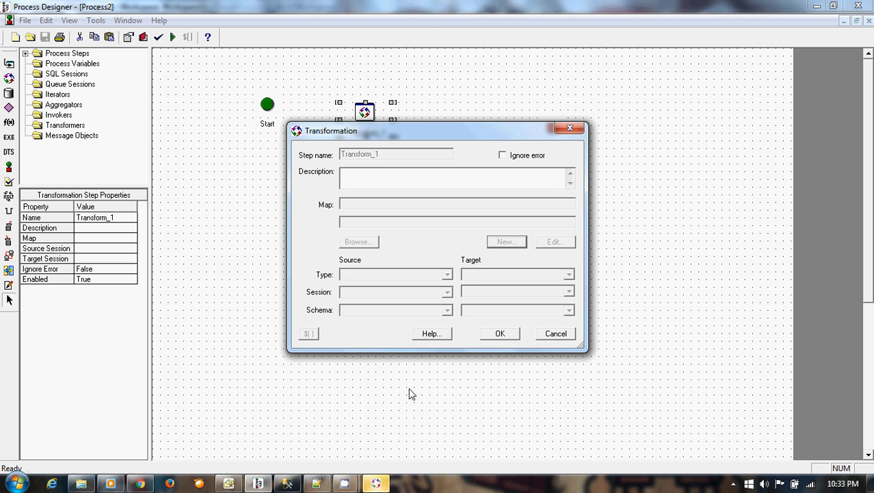
{"action": "left_click", "coordinate": [375, 484]}
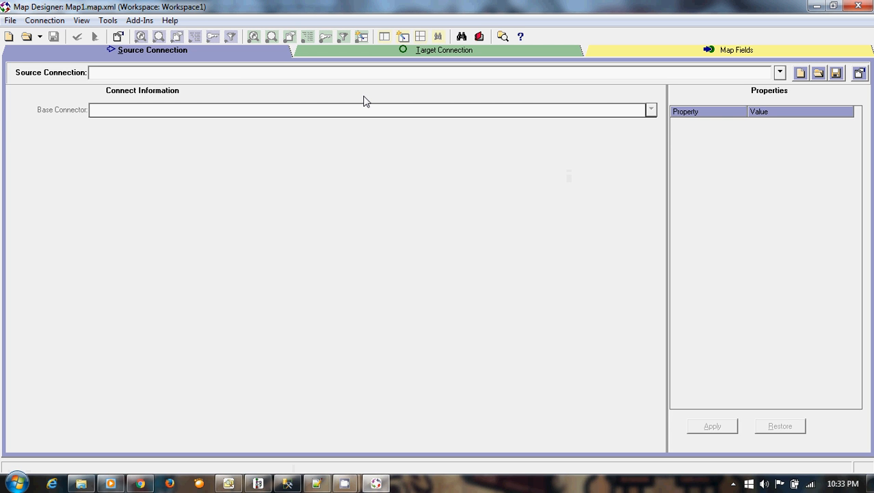
- Set the map's source connection to the factory connection ASCII (Delimited)
{"action": "left_click", "coordinate": [780, 72]}
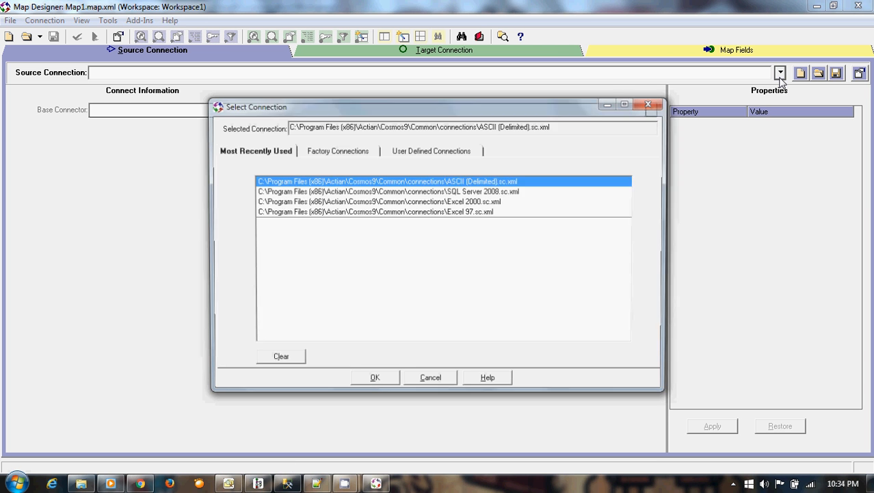
{"action": "left_click", "coordinate": [352, 151]}
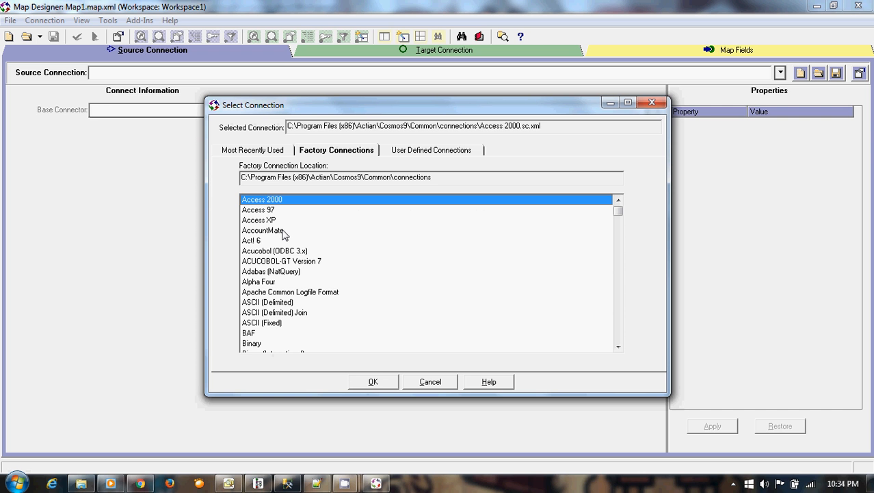
{"action": "left_click", "coordinate": [269, 304]}
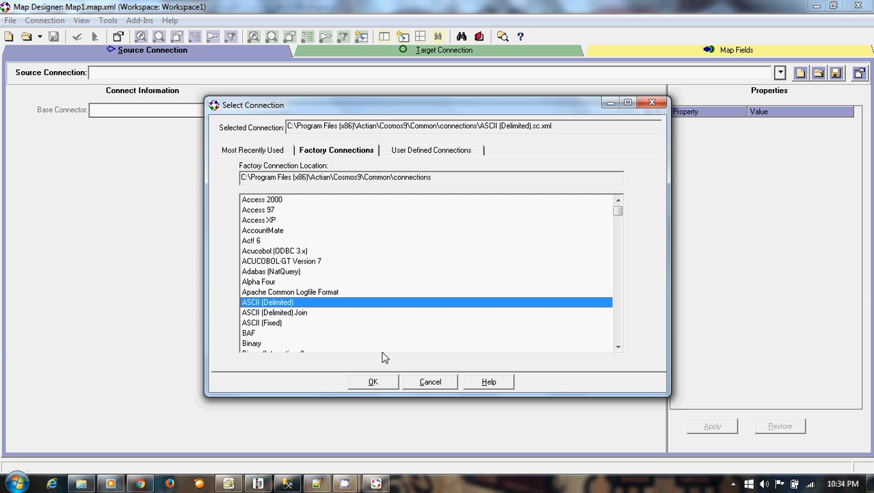
{"action": "left_click", "coordinate": [368, 382]}
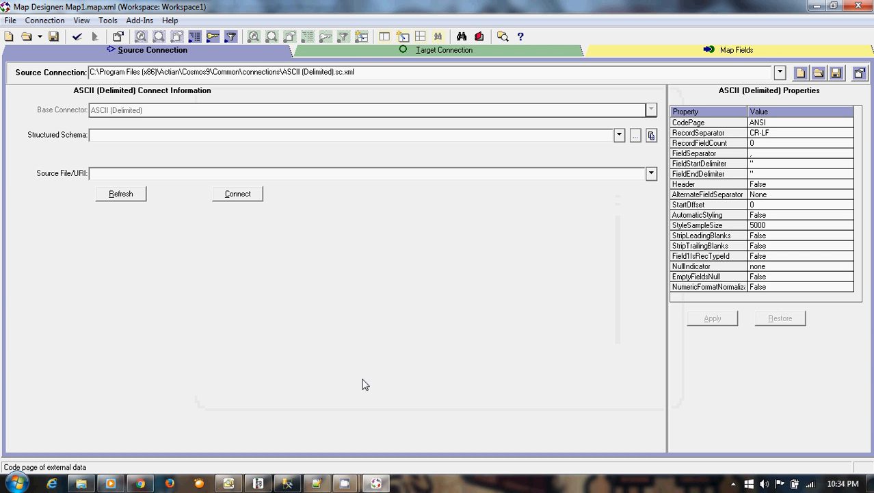
- Choose Autos_Sorted.txt from the Fundamentals\Data folder as the source file
{"action": "left_click", "coordinate": [652, 174]}
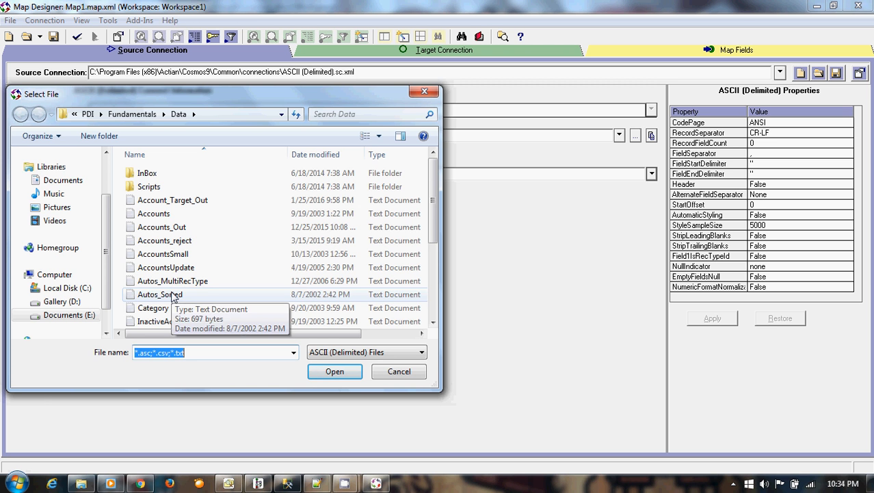
{"action": "left_click", "coordinate": [174, 295]}
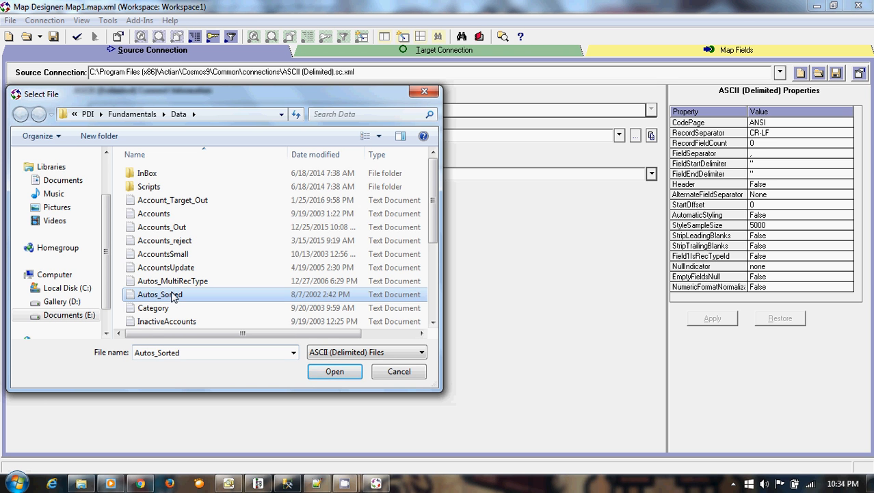
{"action": "left_click", "coordinate": [324, 376]}
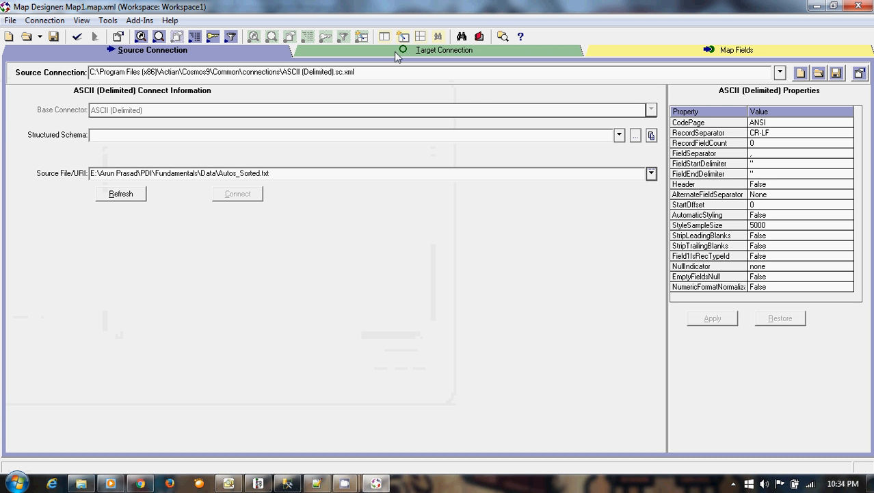
- Set the source's Header property to True and apply the property change
{"action": "left_click", "coordinate": [772, 181]}
{"action": "double_click", "coordinate": [772, 182]}
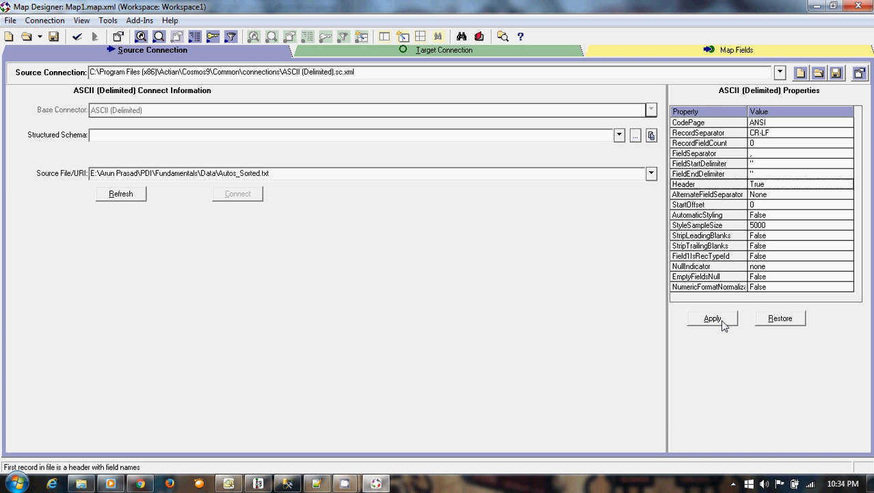
{"action": "left_click", "coordinate": [767, 163]}
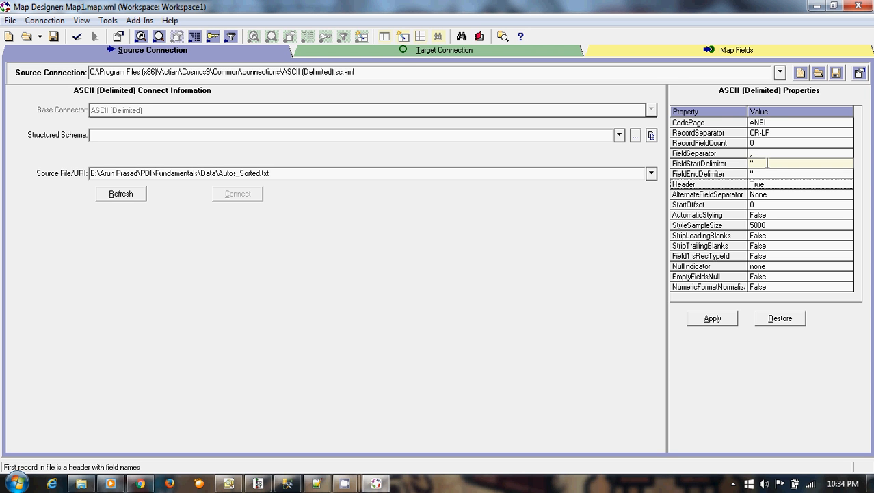
{"action": "left_click", "coordinate": [724, 322]}
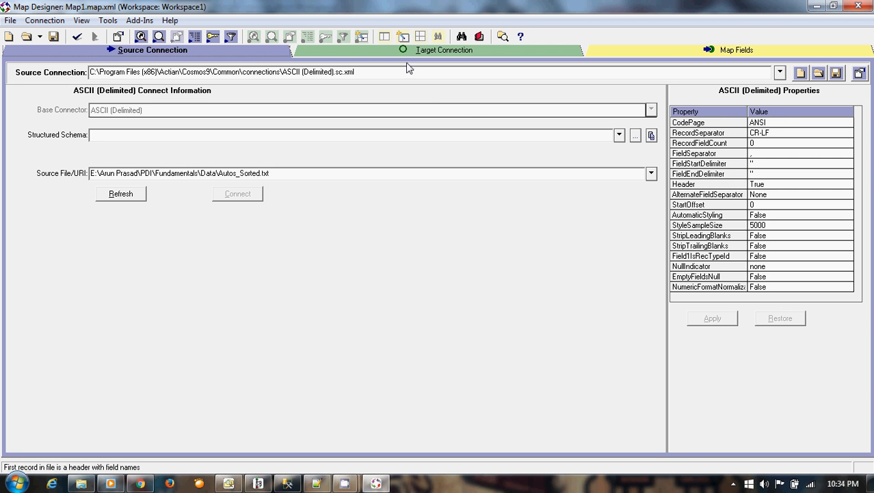
- Set the map's target connection to the factory connection SQL Server 2008
{"action": "left_click", "coordinate": [406, 51]}
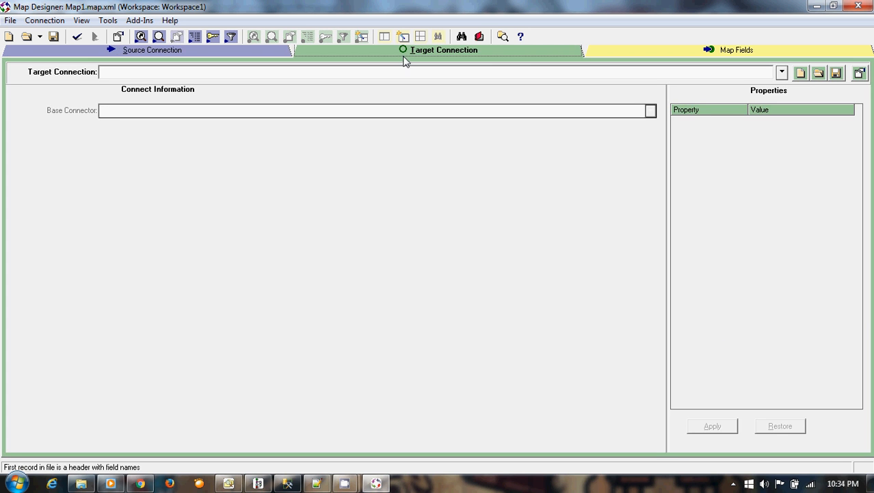
{"action": "left_click", "coordinate": [781, 72]}
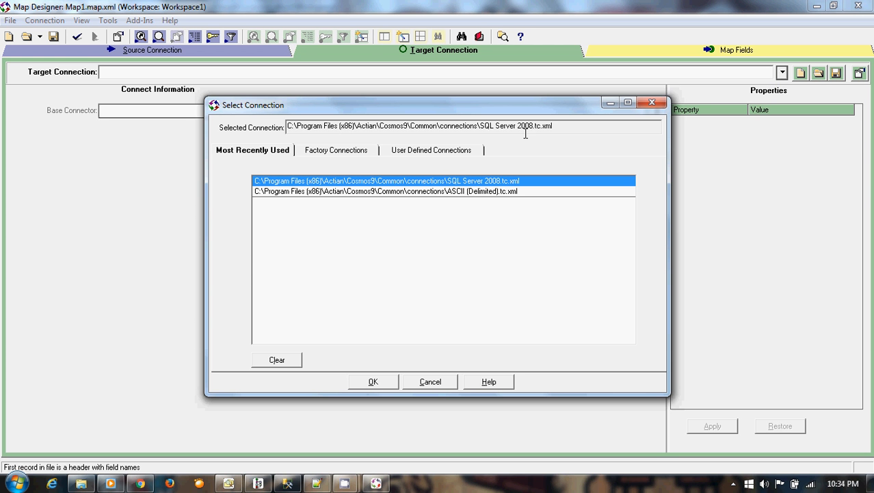
{"action": "left_click", "coordinate": [345, 156]}
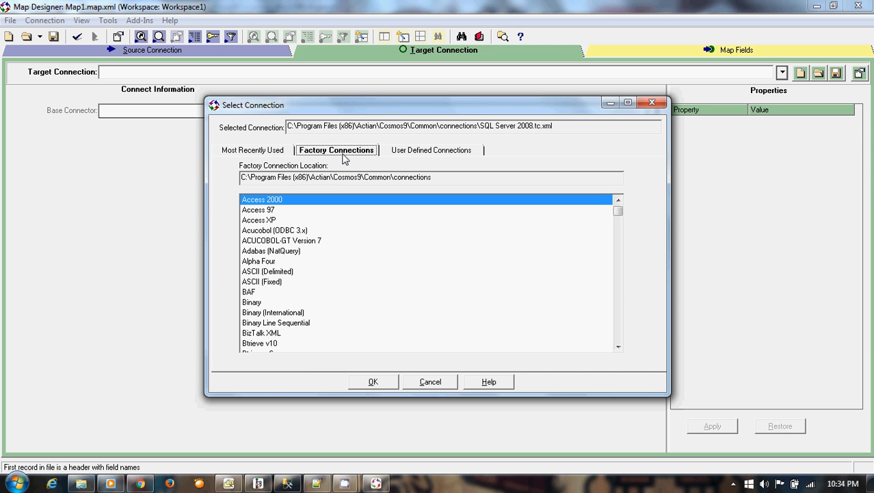
{"action": "left_click", "coordinate": [280, 233]}
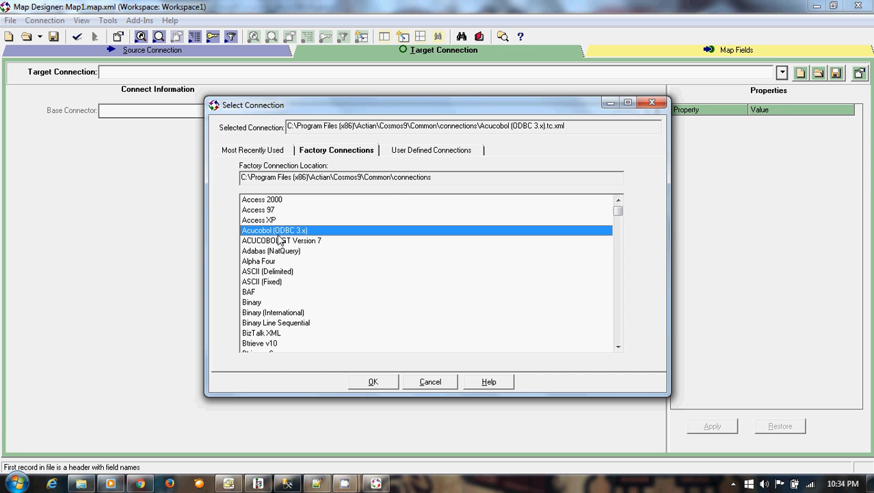
{"action": "key", "text": "s"}
{"action": "key", "text": "q"}
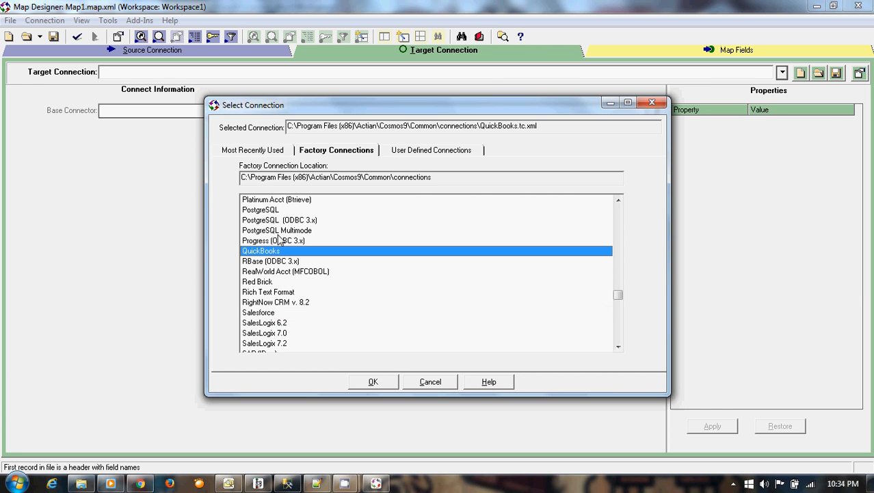
{"action": "left_click", "coordinate": [619, 346]}
{"action": "left_click", "coordinate": [619, 346]}
{"action": "left_click", "coordinate": [619, 346]}
{"action": "left_click", "coordinate": [619, 346]}
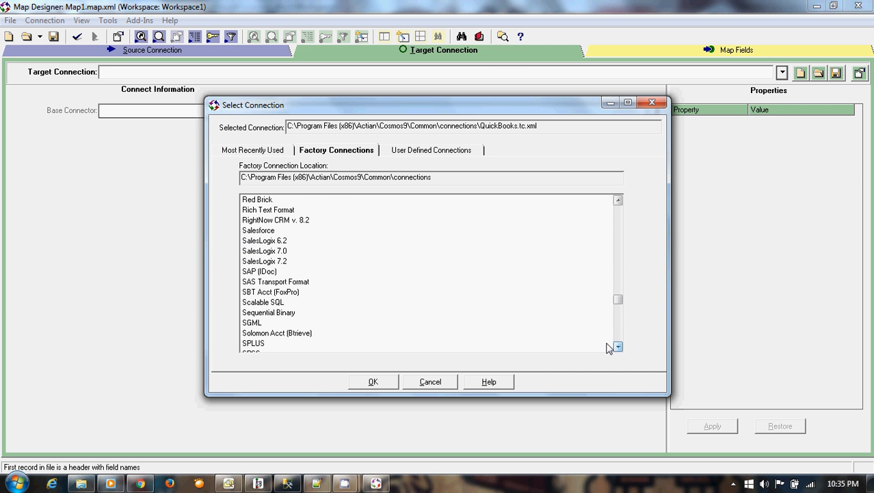
{"action": "left_click", "coordinate": [273, 303]}
{"action": "key", "text": "s"}
{"action": "key", "text": "q"}
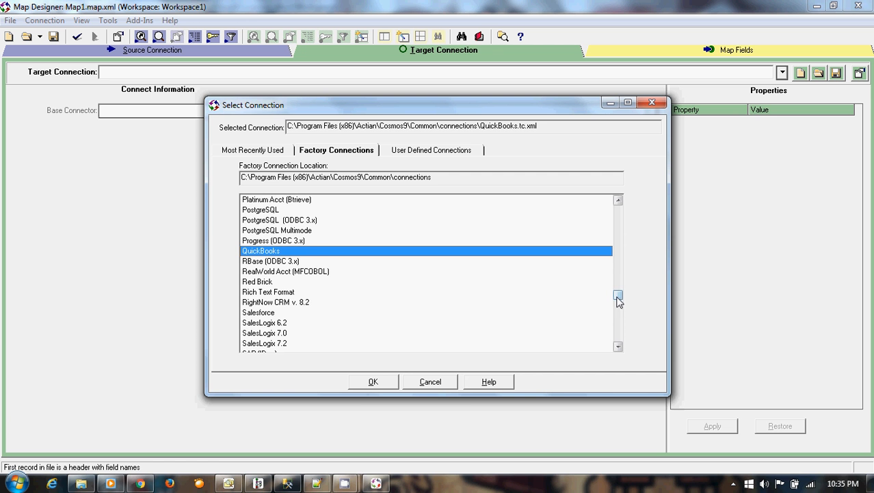
{"action": "left_click_drag", "start_coordinate": [618, 303], "coordinate": [618, 313]}
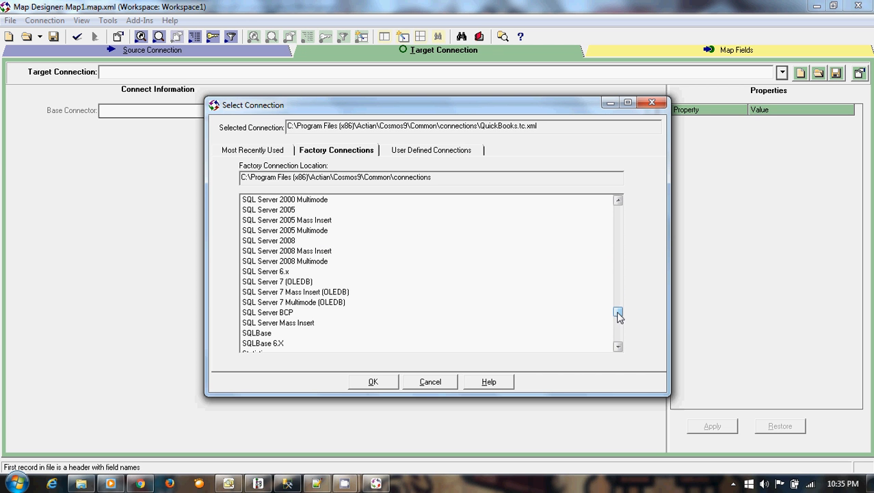
{"action": "left_click", "coordinate": [288, 244]}
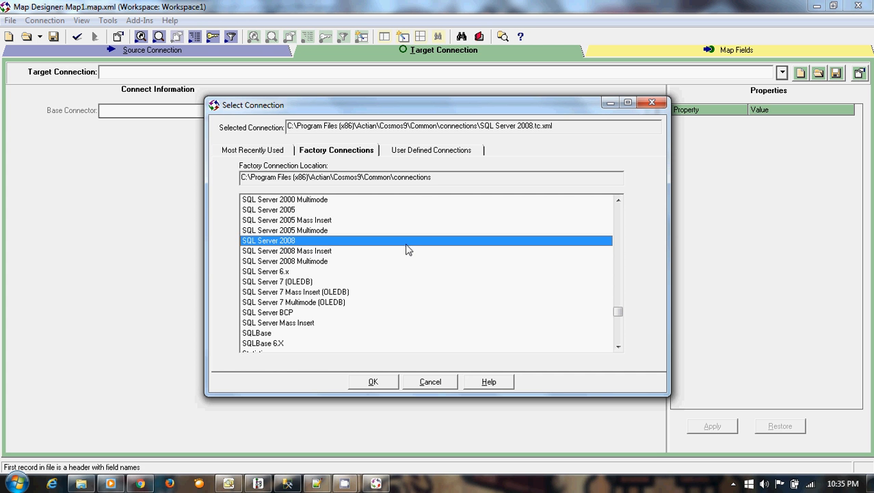
{"action": "left_click", "coordinate": [374, 382]}
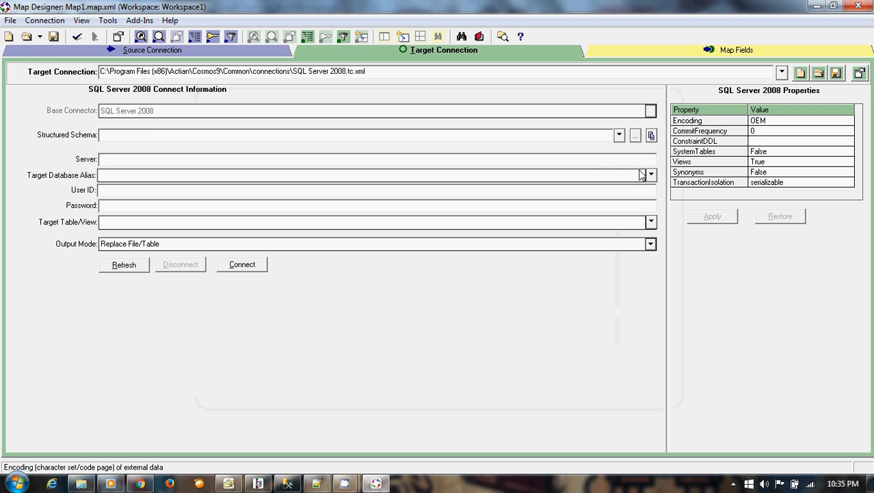
- Set the target connection's server to localhost
{"action": "left_click", "coordinate": [599, 175]}
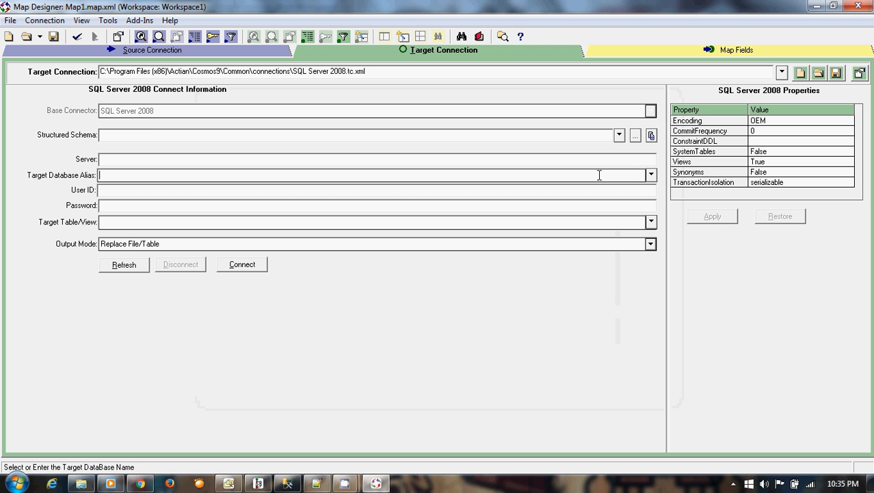
{"action": "left_click", "coordinate": [549, 163]}
{"action": "type", "text": "localhost"}
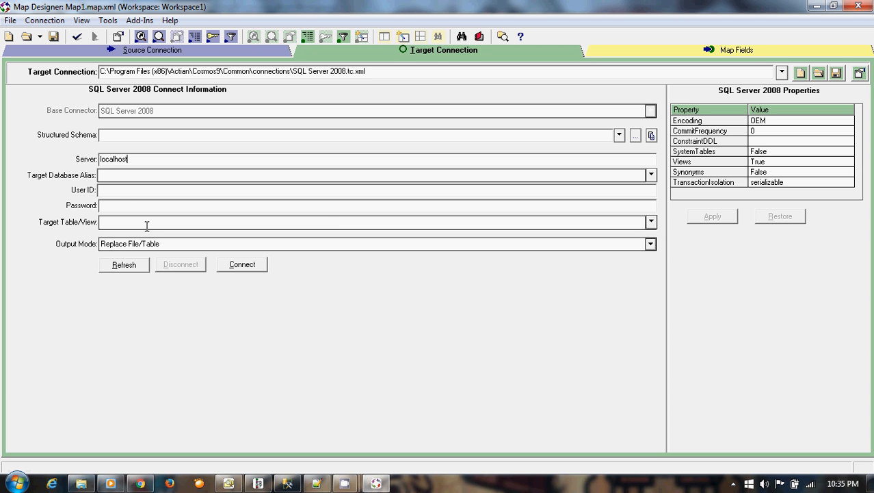
- Enter the user ID SqlServer and the account password for the target, and request the list of target databases
{"action": "left_click", "coordinate": [118, 193]}
{"action": "type", "text": "SqlServer"}
{"action": "left_click", "coordinate": [106, 205]}
{"action": "type", "text": "*********"}
{"action": "left_click", "coordinate": [652, 175]}
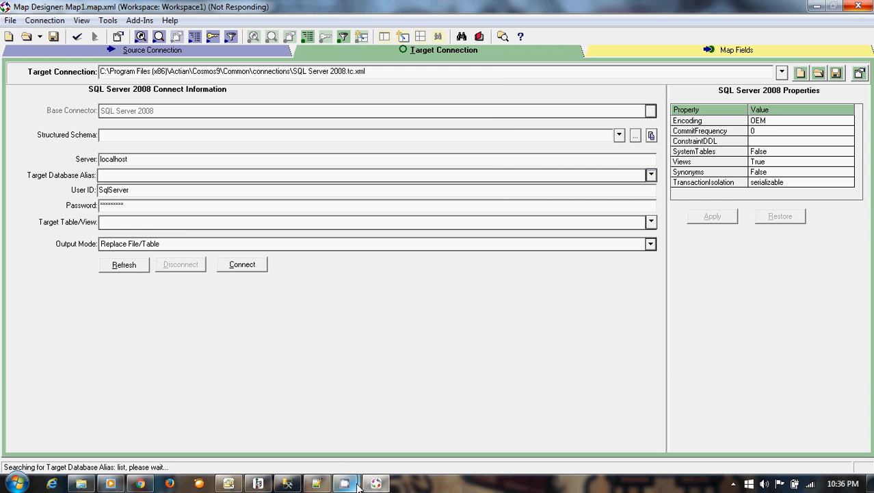
{"action": "mouse_move", "coordinate": [345, 483]}
{"action": "left_click", "coordinate": [325, 380]}
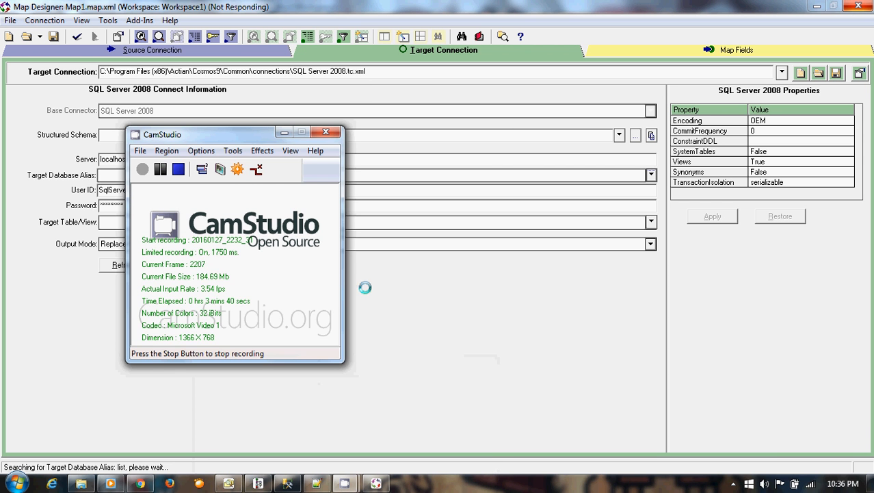
{"action": "left_click", "coordinate": [62, 236]}
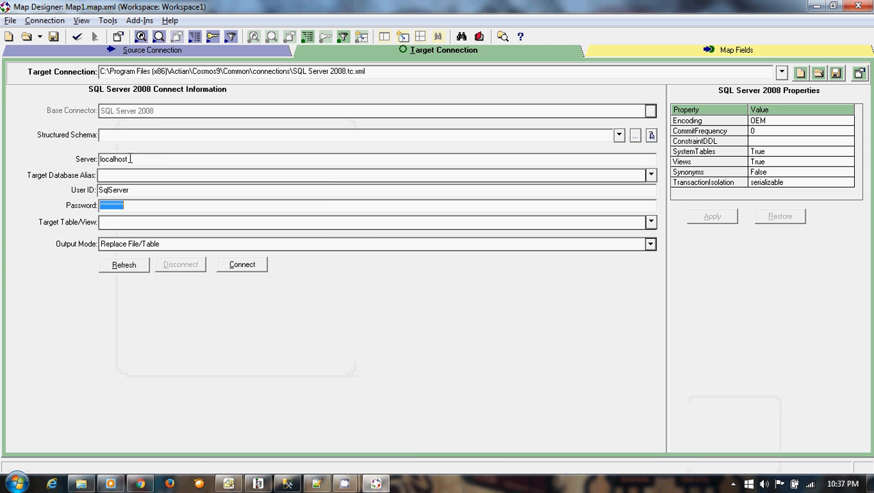
{"action": "key", "text": "alt+Tab"}
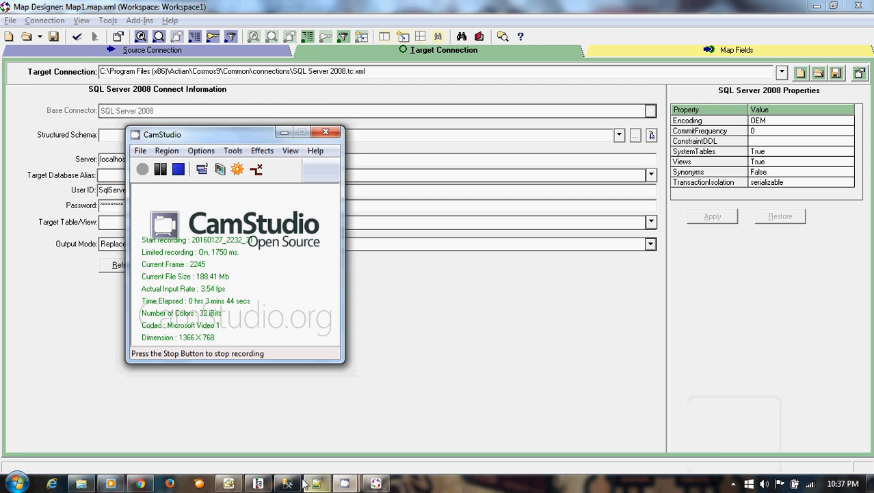
{"action": "key", "text": "alt+Tab"}
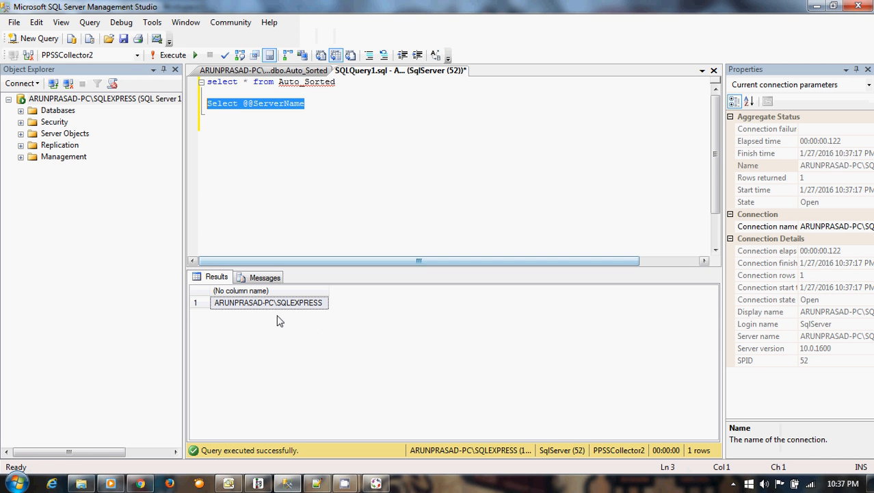
{"action": "left_click", "coordinate": [305, 110]}
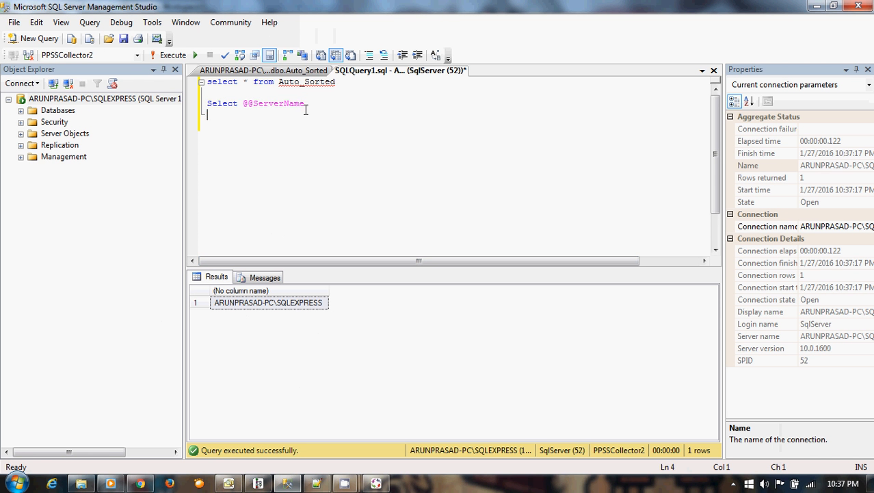
{"action": "left_click_drag", "start_coordinate": [307, 95], "coordinate": [306, 105]}
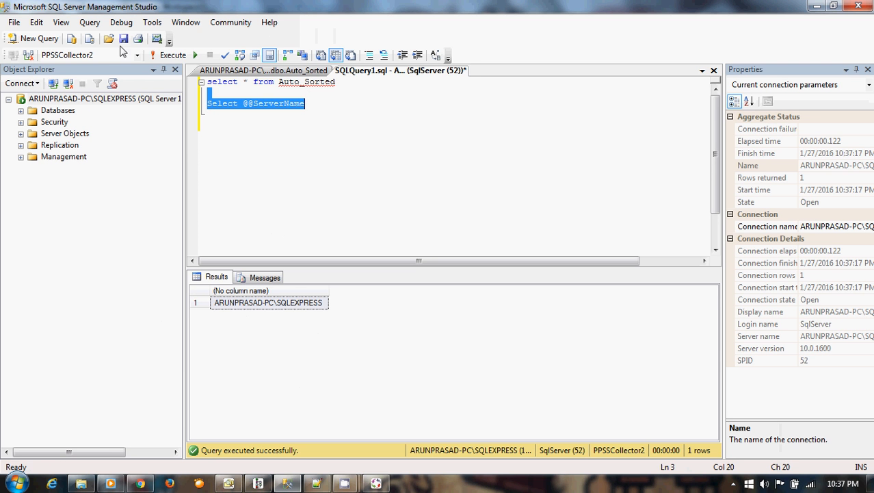
{"action": "left_click", "coordinate": [170, 55]}
{"action": "left_click", "coordinate": [241, 307]}
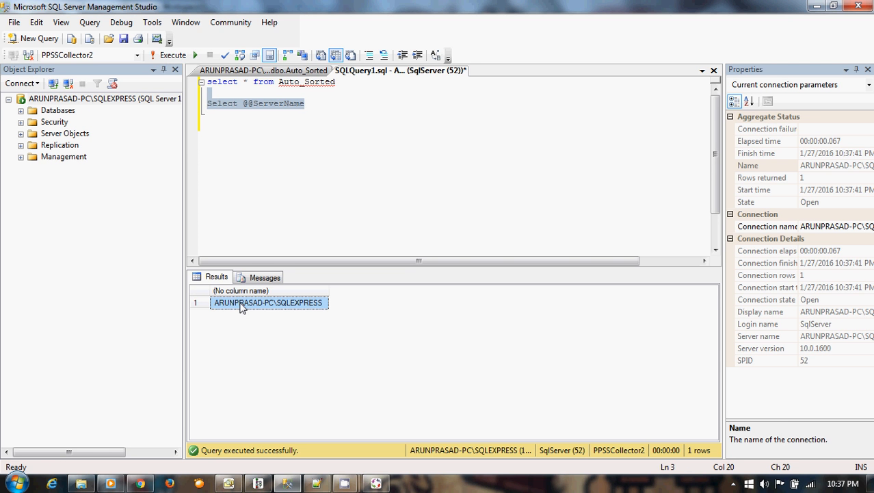
- Switch back to Map Designer, replace the target server with the full SQLEXPRESS instance name from the query and revise the account password
{"action": "key", "text": "alt+Tab"}
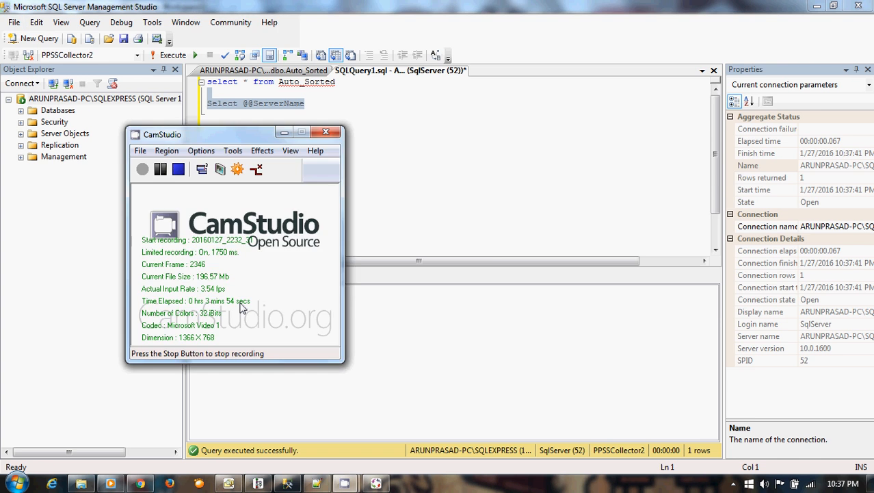
{"action": "key", "text": "alt+Tab"}
{"action": "key", "text": "alt+Tab"}
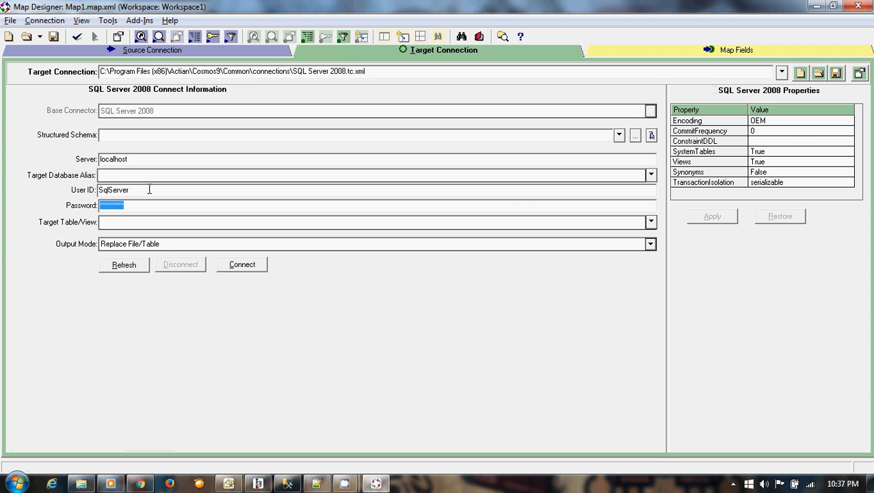
{"action": "left_click", "coordinate": [135, 160]}
{"action": "double_click", "coordinate": [136, 161]}
{"action": "type", "text": "ARUNPRASAD-PC\\SQLEXPRESS"}
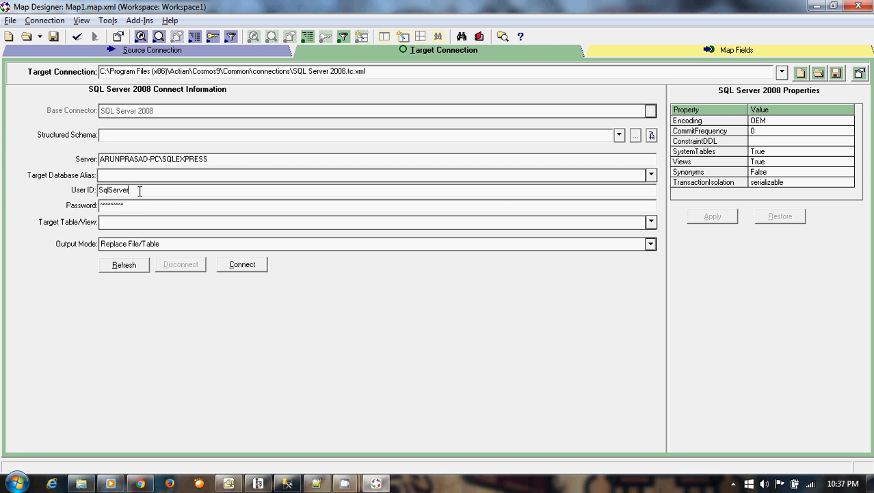
{"action": "double_click", "coordinate": [130, 203]}
{"action": "key", "text": "BackSpace"}
- Switch to SQL Server Management Studio and check the available databases for the name of the target database
{"action": "left_click", "coordinate": [119, 177]}
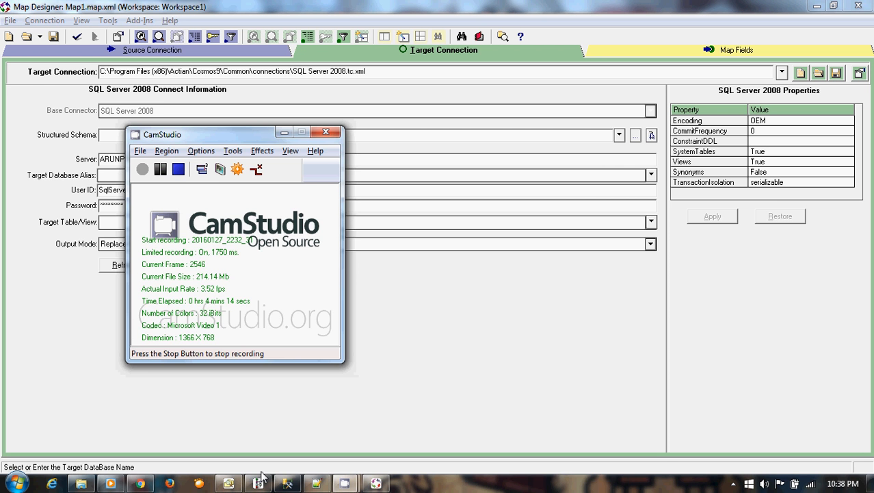
{"action": "left_click", "coordinate": [286, 483]}
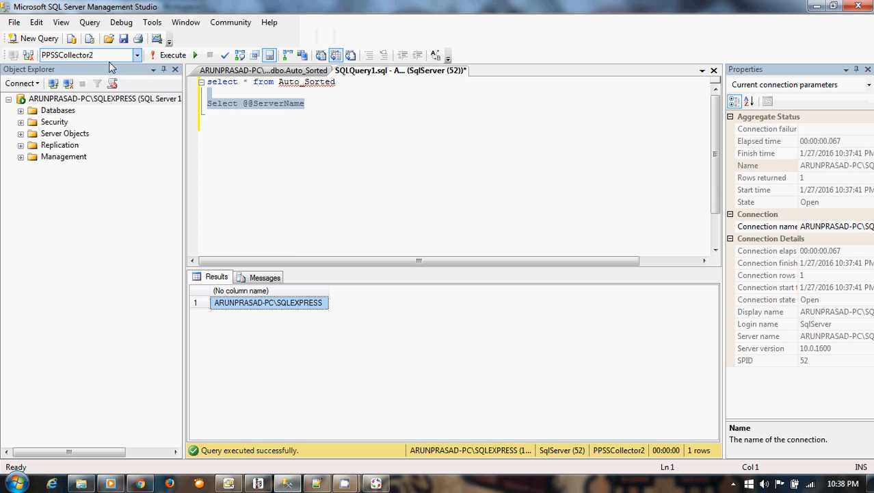
{"action": "left_click", "coordinate": [99, 56]}
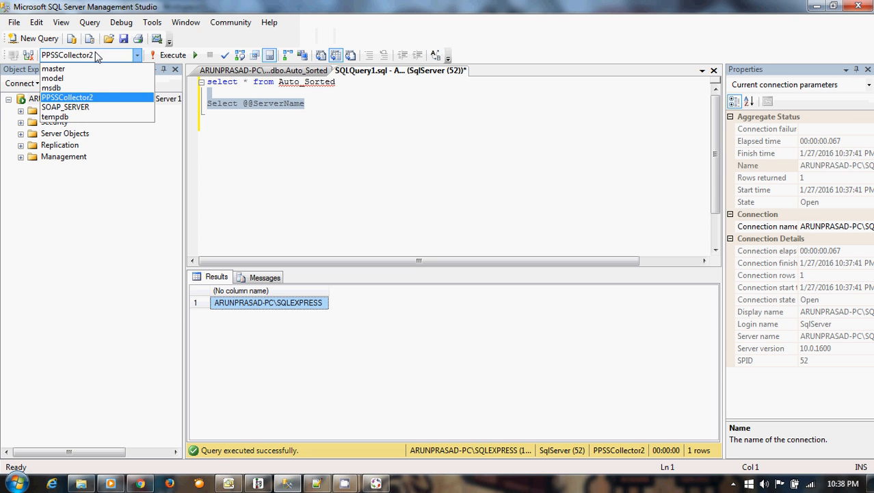
{"action": "left_click", "coordinate": [97, 56]}
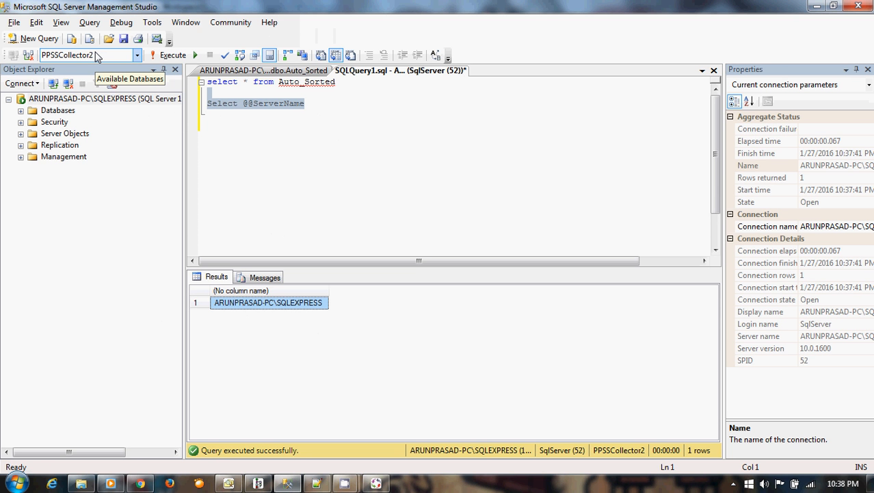
- Switch back to Map Designer, set the target database alias to PPSSCollector2 and connect to the server
{"action": "key", "text": "alt+Tab"}
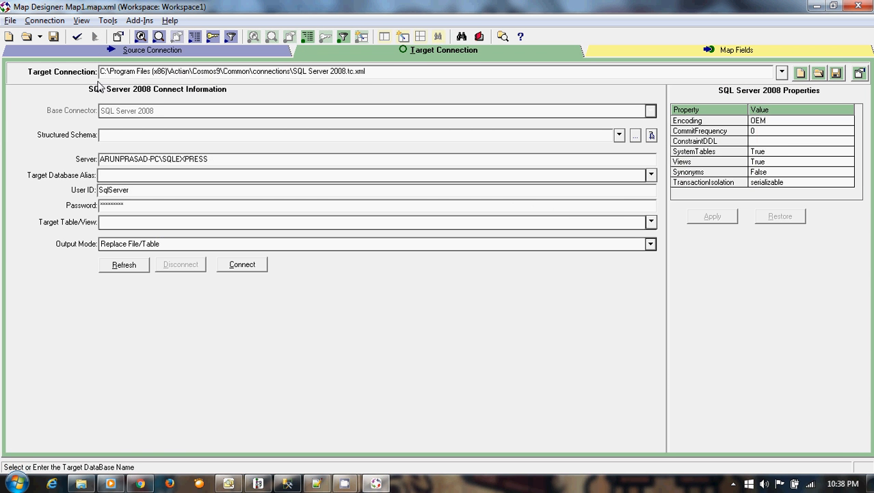
{"action": "type", "text": "PPSSCollector2"}
{"action": "left_click", "coordinate": [244, 269]}
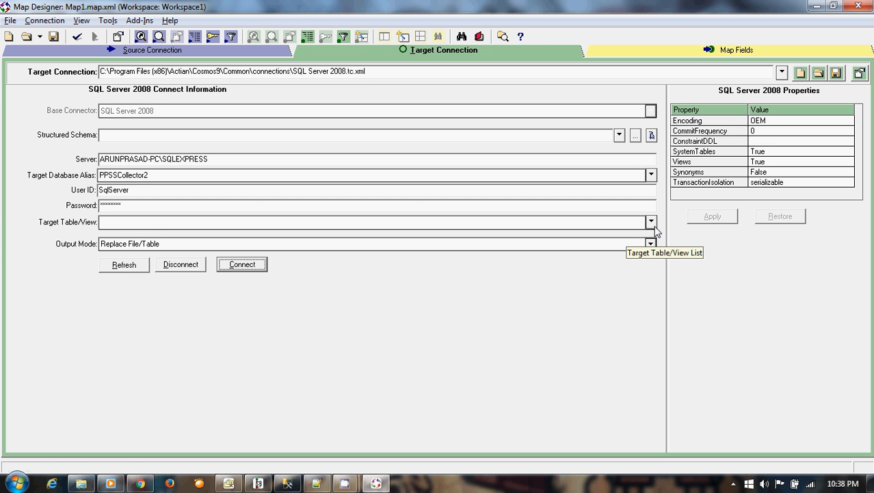
- Choose dbo.Auto_Sorted as the target table with the output mode Append To File/Table
{"action": "left_click", "coordinate": [651, 223]}
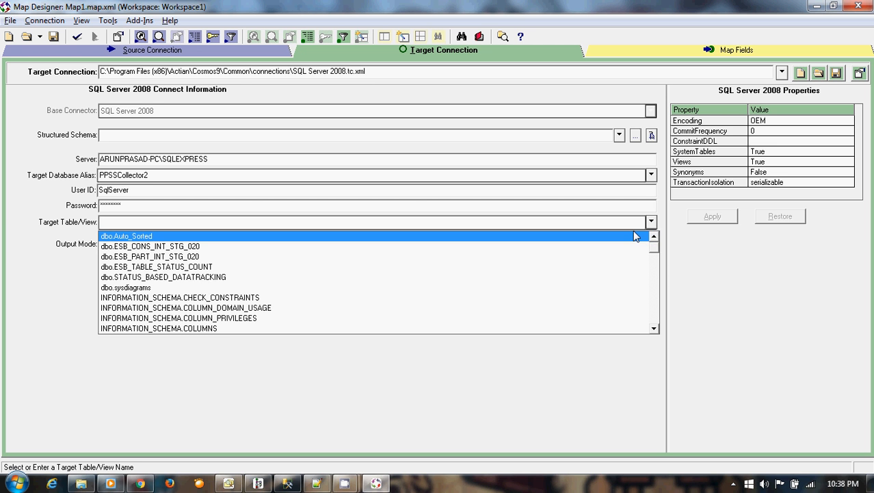
{"action": "left_click", "coordinate": [330, 238]}
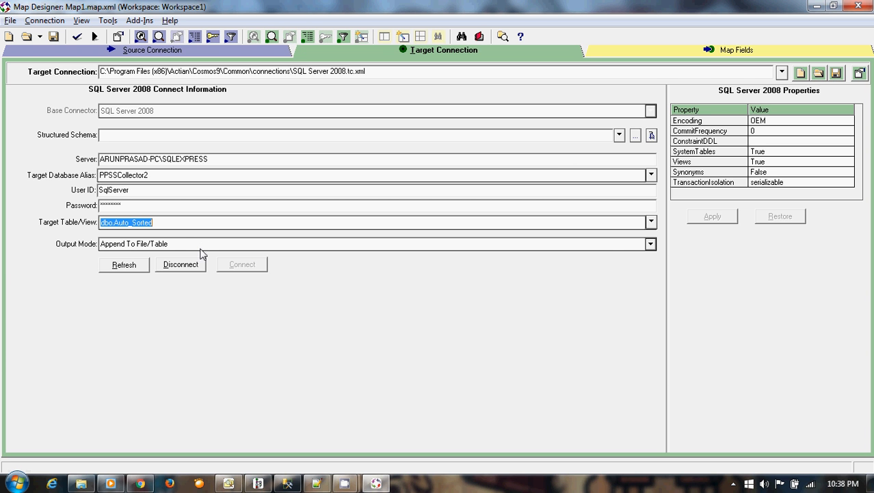
{"action": "left_click", "coordinate": [651, 244]}
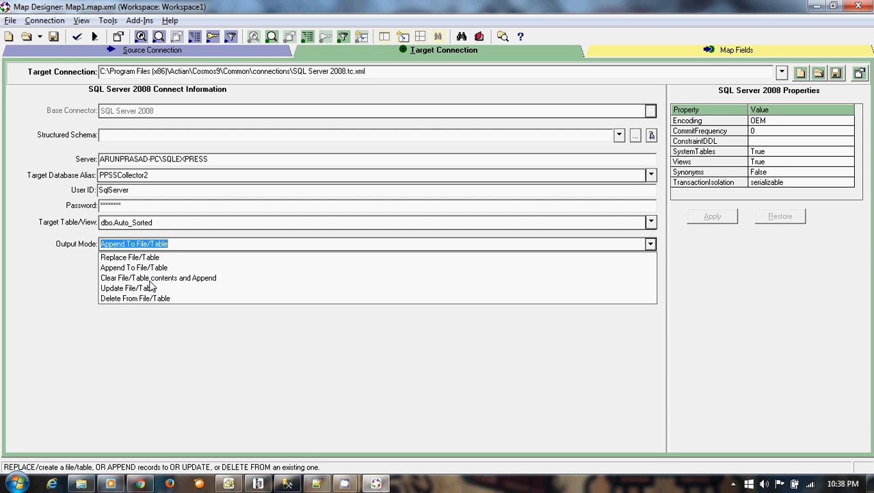
{"action": "left_click", "coordinate": [187, 321]}
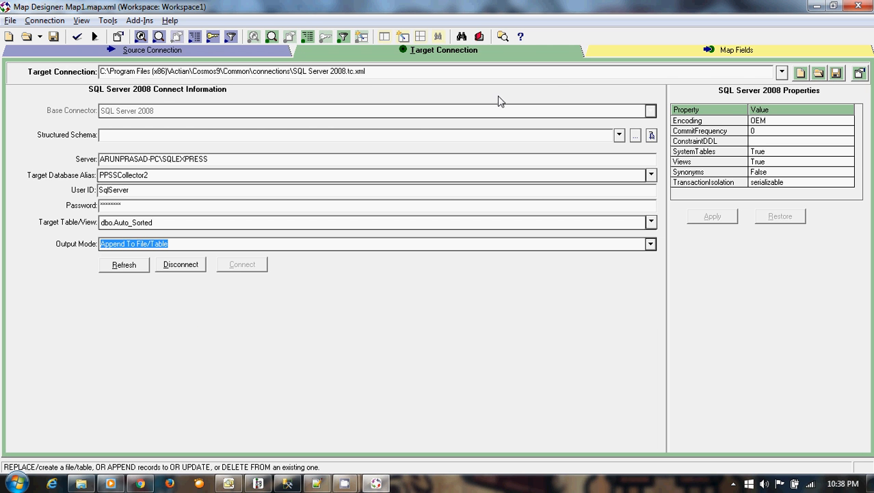
- Map all source fields at once to the target field expressions of the SQL Server 2008 record R1
{"action": "left_click", "coordinate": [622, 58]}
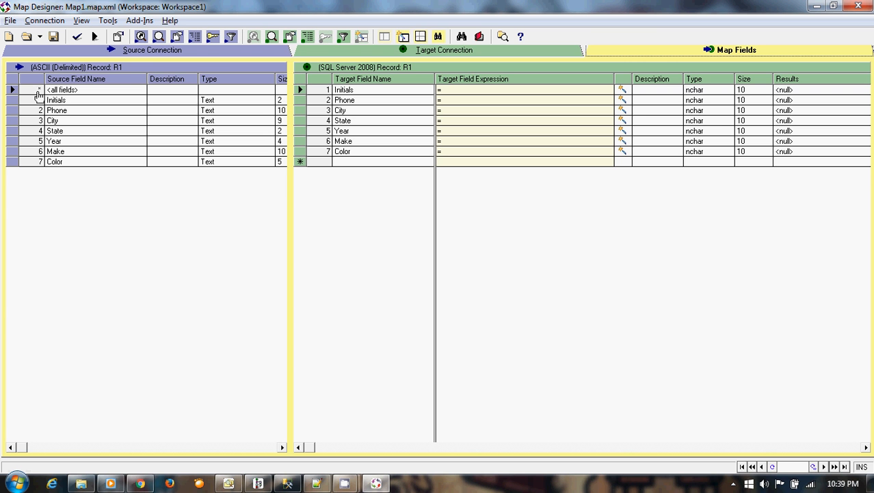
{"action": "left_click", "coordinate": [38, 90]}
{"action": "left_click_drag", "start_coordinate": [38, 90], "coordinate": [459, 90]}
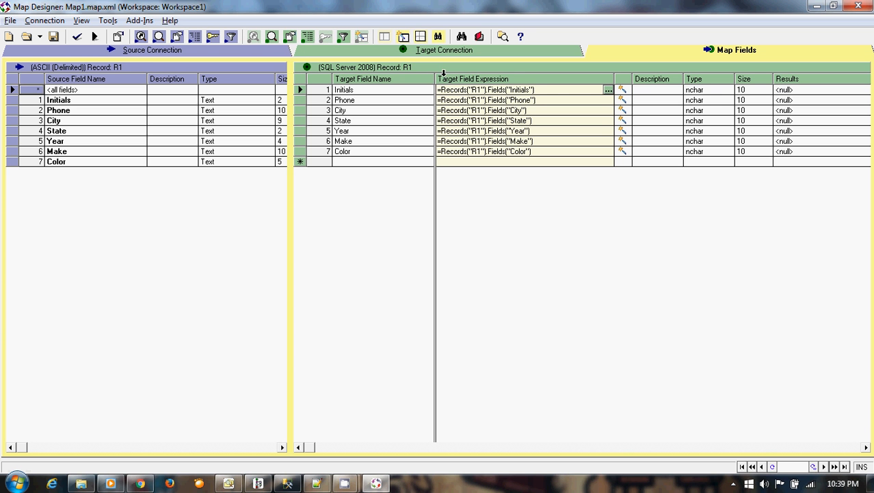
- Save the map as m_FlatFile_SqlServer_Load and close Map Designer
{"action": "left_click", "coordinate": [58, 41]}
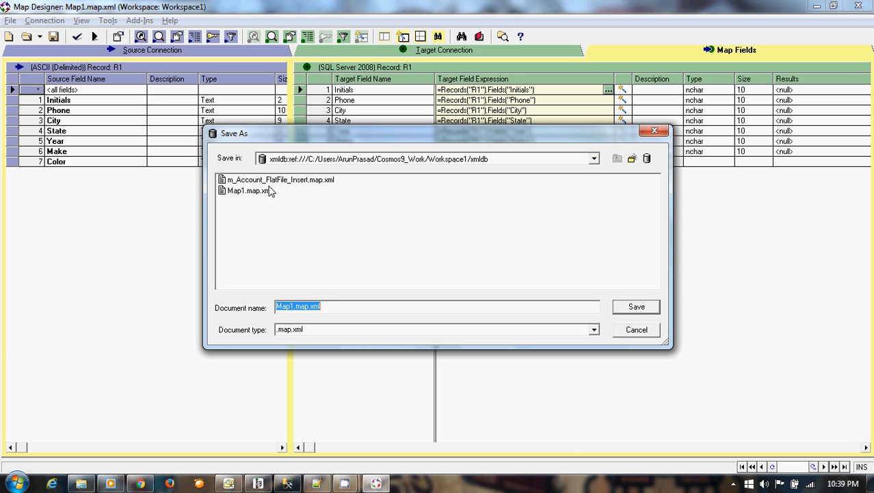
{"action": "key", "text": "BackSpace"}
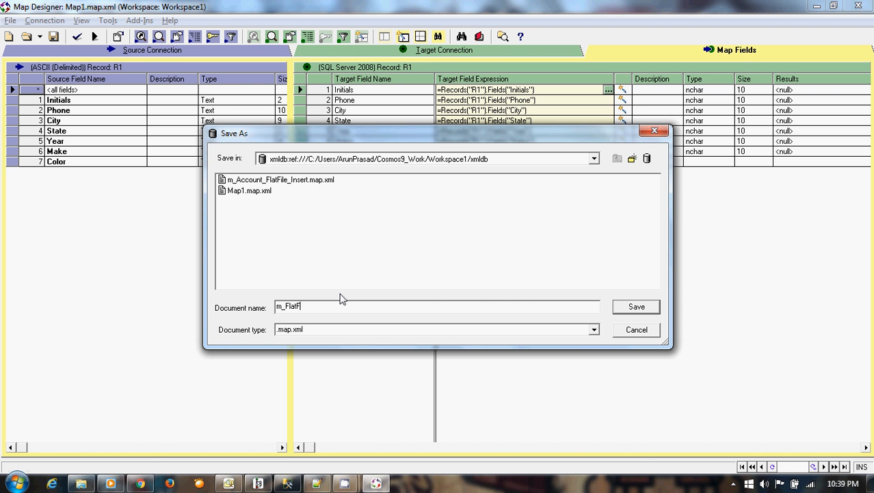
{"action": "type", "text": "m_FlatFile_SqlServer_Load"}
{"action": "key", "text": "Return"}
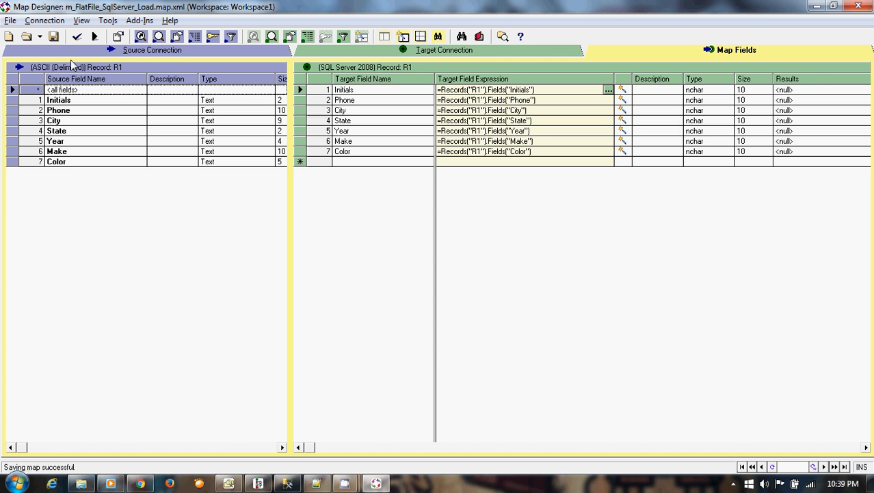
{"action": "left_click", "coordinate": [853, 7]}
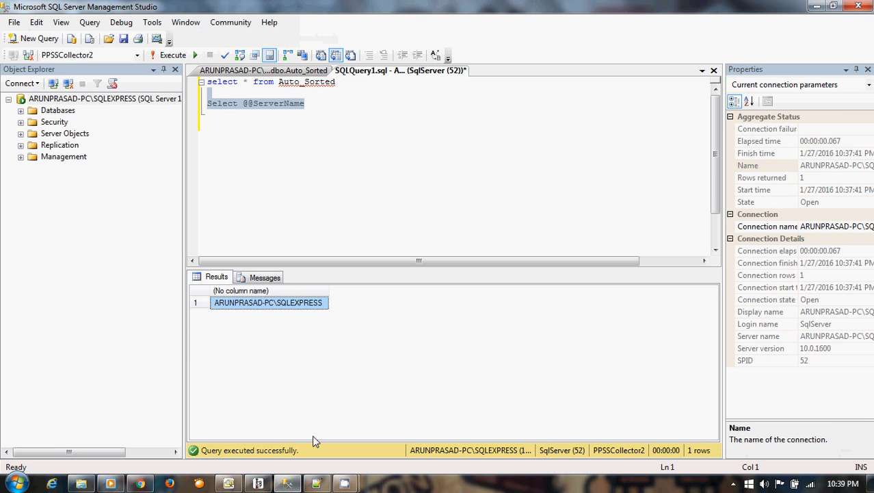
- Switch to Process Designer and finish the transformation step using the existing Map Designer transformation file and a new SQL Server 2008 target session
{"action": "left_click", "coordinate": [259, 483]}
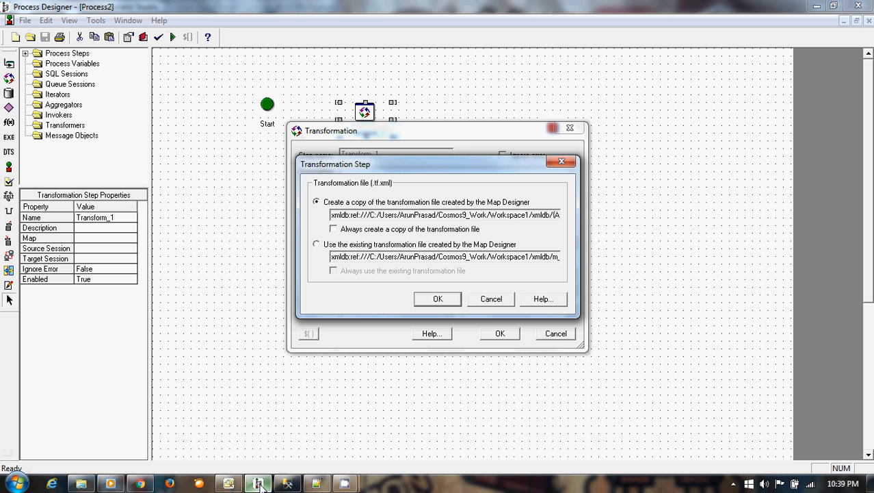
{"action": "left_click", "coordinate": [424, 247]}
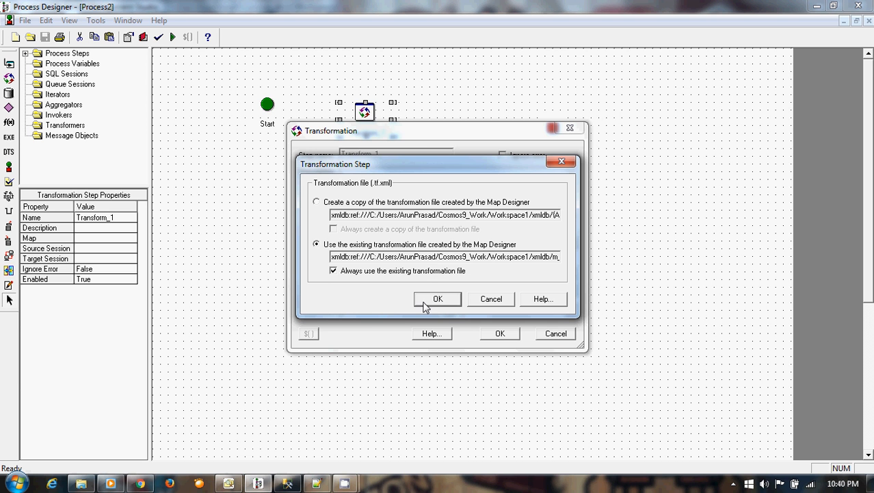
{"action": "left_click", "coordinate": [437, 299]}
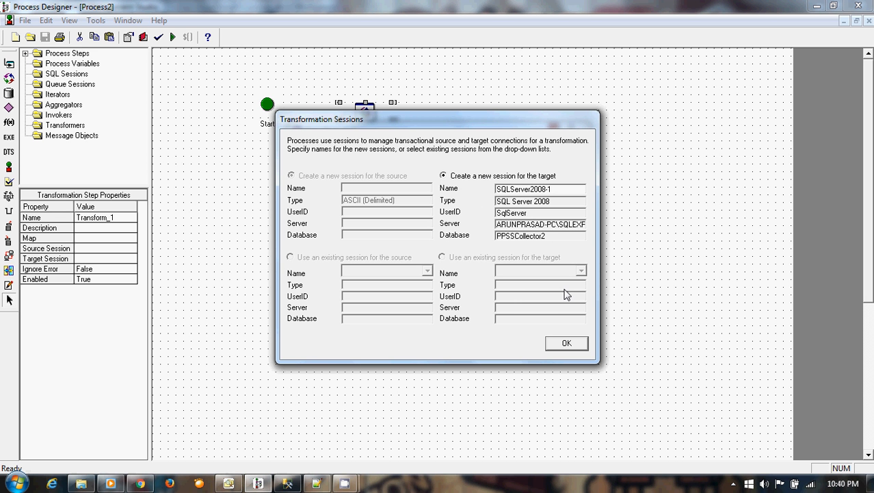
{"action": "left_click", "coordinate": [556, 348]}
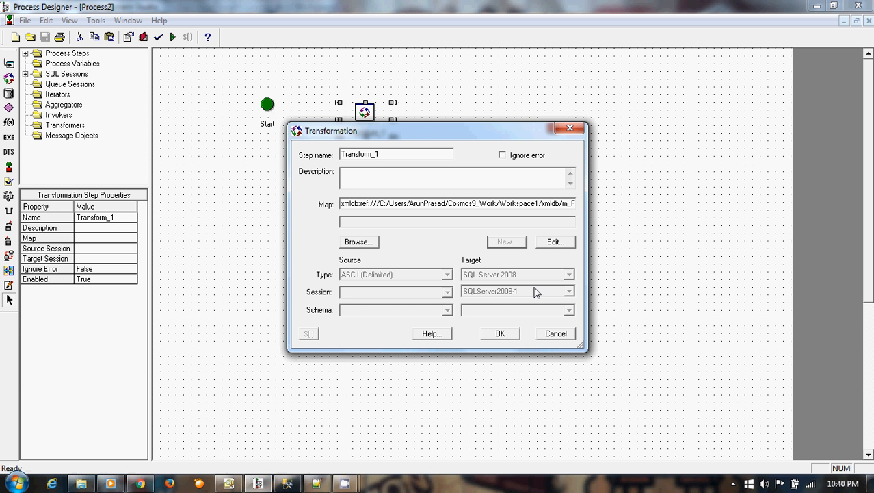
{"action": "left_click", "coordinate": [498, 336]}
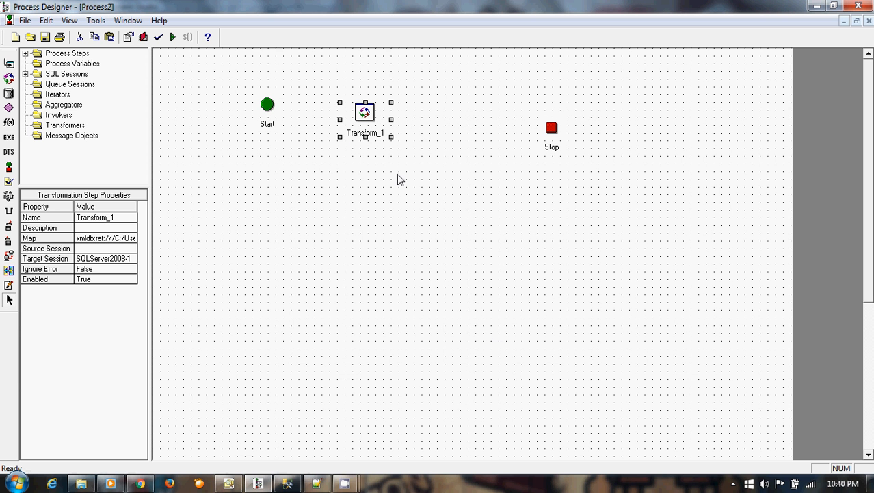
- Rename the transformation step between Start and Stop as FlatFile_DB_Load
{"action": "left_click", "coordinate": [360, 132]}
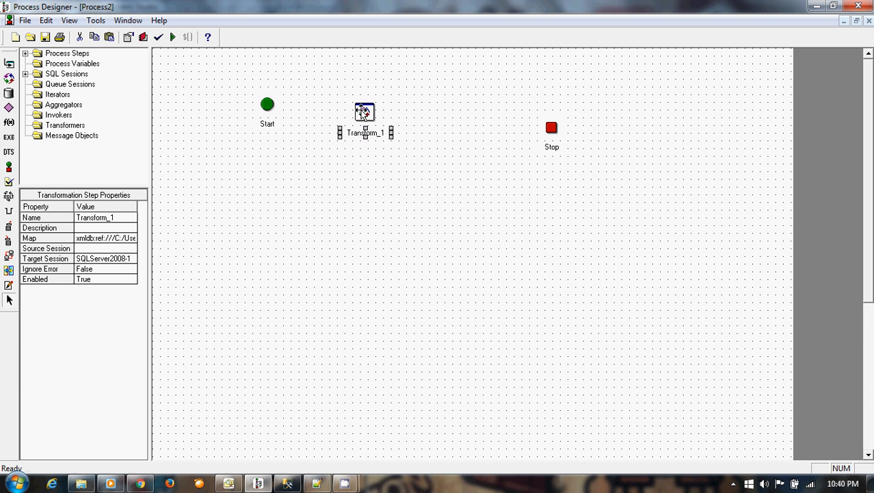
{"action": "double_click", "coordinate": [362, 113]}
{"action": "key", "text": "BackSpace"}
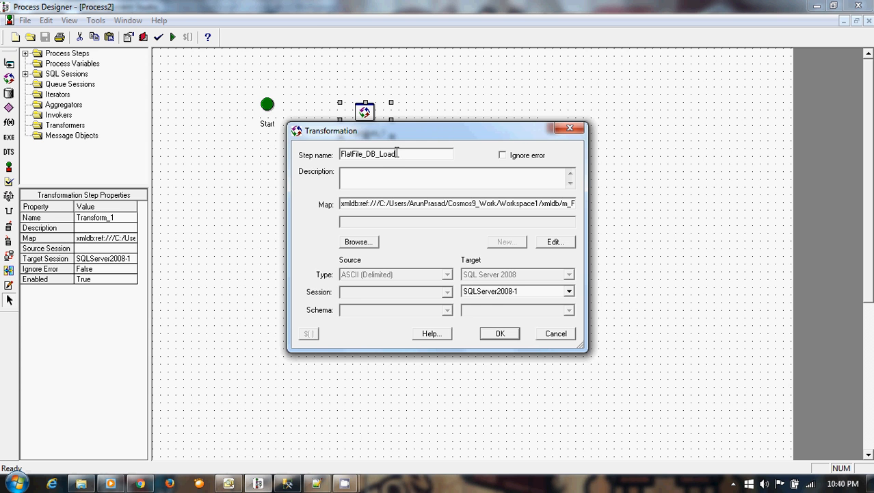
{"action": "type", "text": "FlatFile_DB_Load"}
{"action": "left_click", "coordinate": [501, 333]}
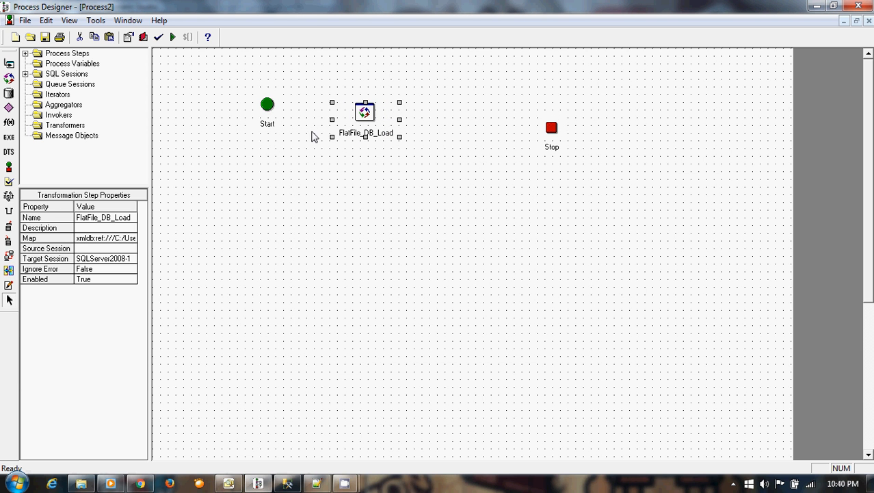
- Move the Stop and FlatFile_DB_Load steps so that they line up horizontally with Start
{"action": "left_click", "coordinate": [545, 120]}
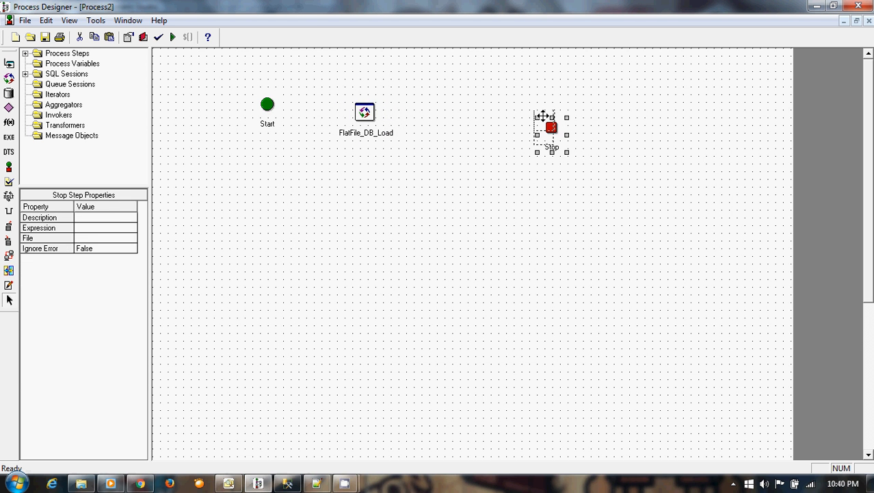
{"action": "left_click_drag", "start_coordinate": [542, 116], "coordinate": [505, 94]}
{"action": "left_click", "coordinate": [366, 108]}
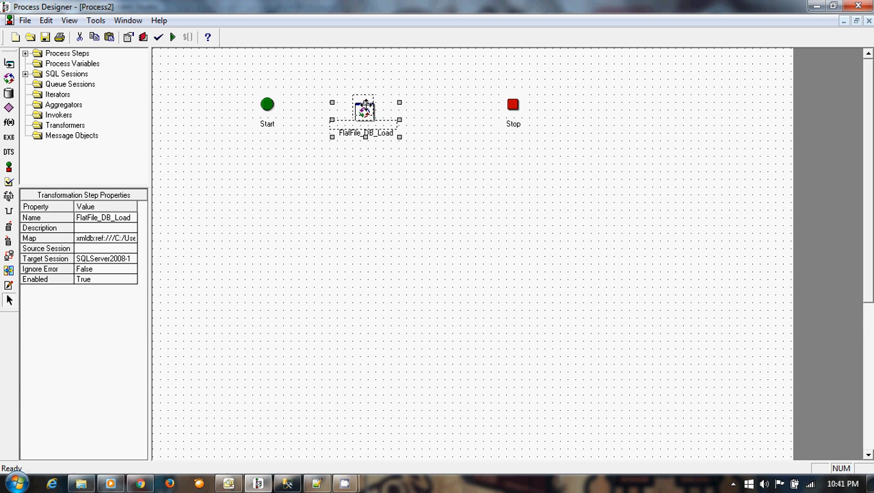
{"action": "left_click_drag", "start_coordinate": [366, 104], "coordinate": [365, 101]}
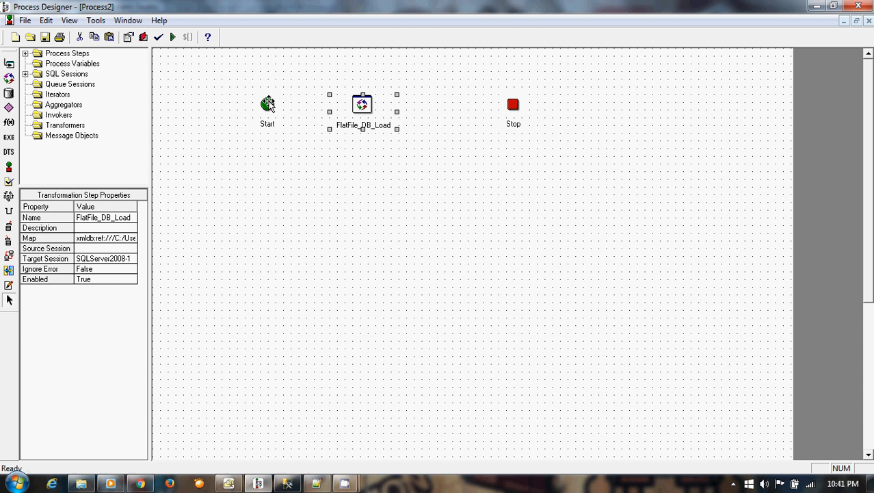
- Link Start to FlatFile_DB_Load and FlatFile_DB_Load to Stop
{"action": "left_click", "coordinate": [9, 63]}
{"action": "left_click_drag", "start_coordinate": [266, 104], "coordinate": [367, 102]}
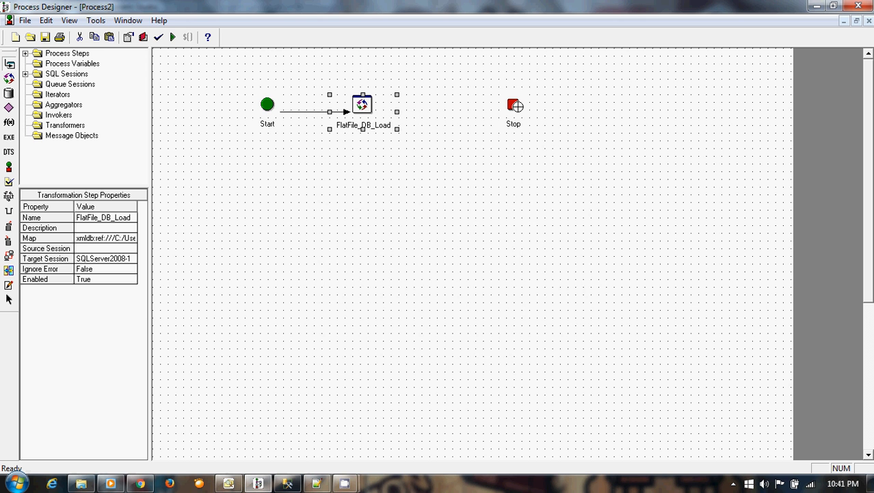
{"action": "double_click", "coordinate": [518, 107]}
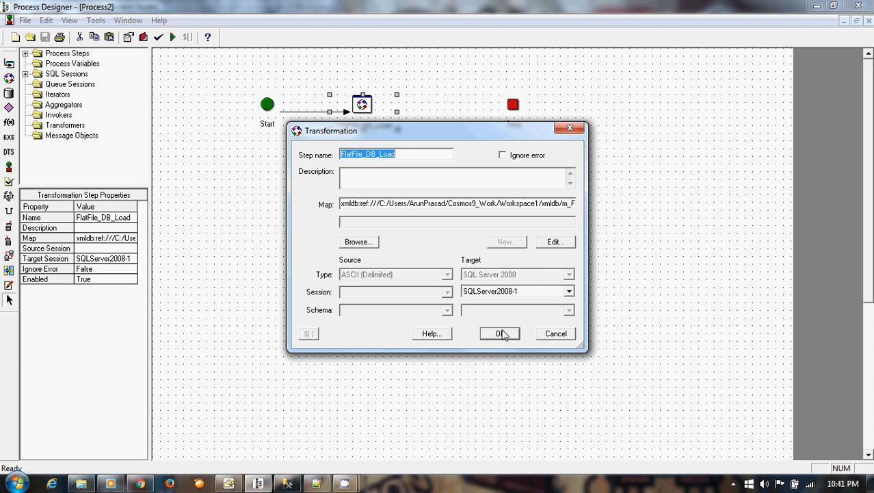
{"action": "left_click", "coordinate": [501, 333]}
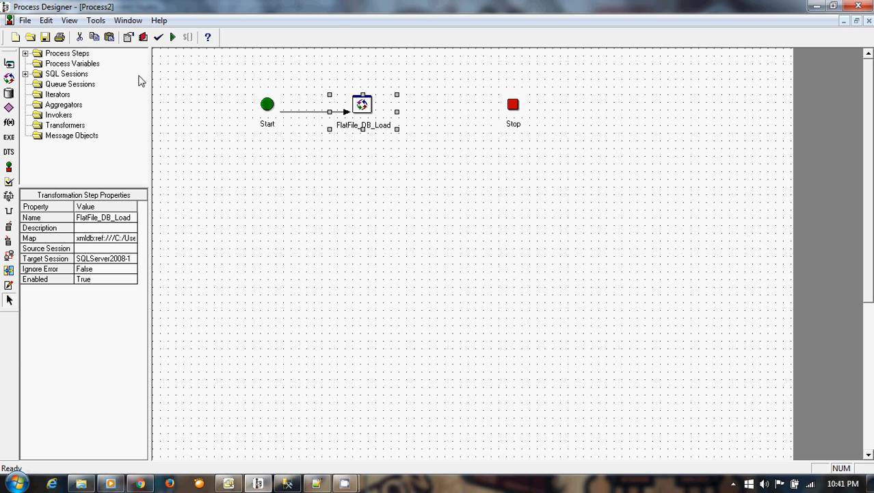
{"action": "left_click", "coordinate": [10, 63]}
{"action": "left_click", "coordinate": [513, 105]}
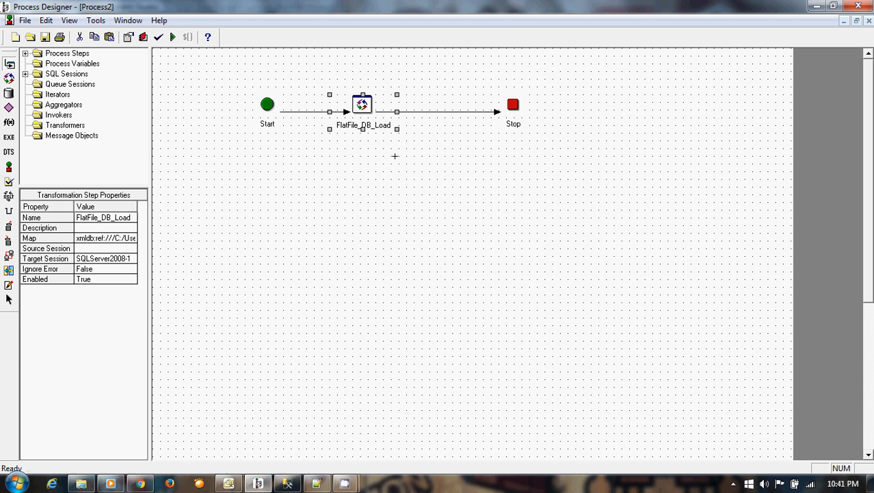
{"action": "key", "text": "Escape"}
{"action": "left_click", "coordinate": [430, 162]}
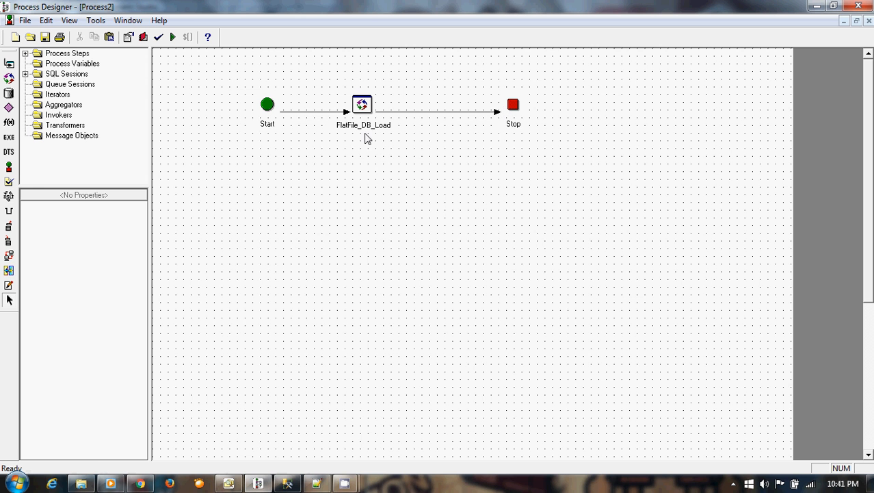
- Save the process as p_FlatFile_To_DB_DataLoad and view its error and event log
{"action": "left_click", "coordinate": [46, 39]}
{"action": "key", "text": "BackSpace"}
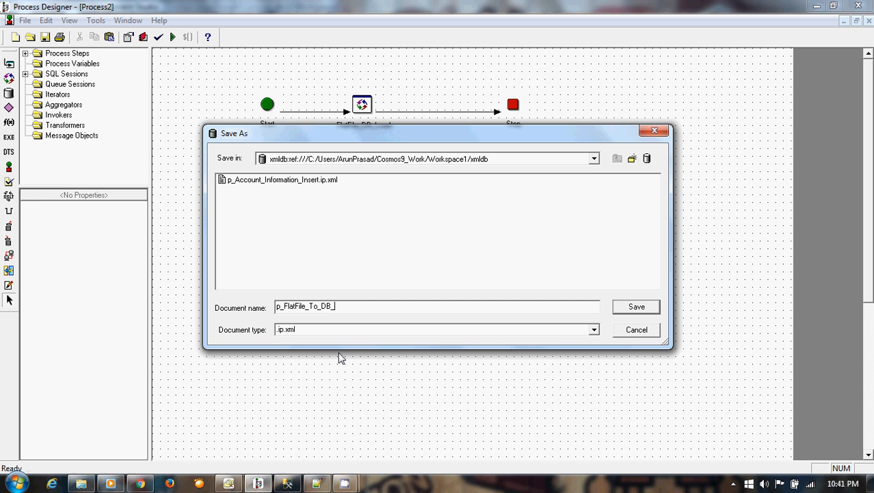
{"action": "type", "text": "DataLoad"}
{"action": "left_click", "coordinate": [647, 312]}
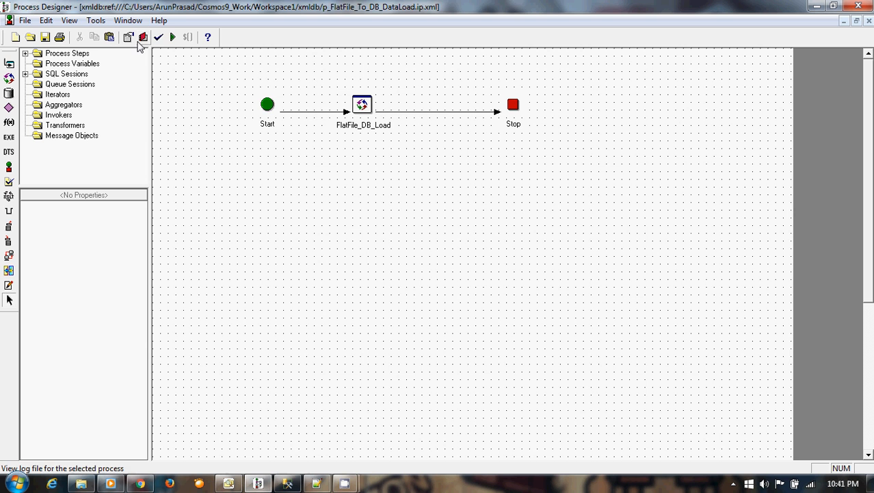
{"action": "left_click", "coordinate": [141, 40]}
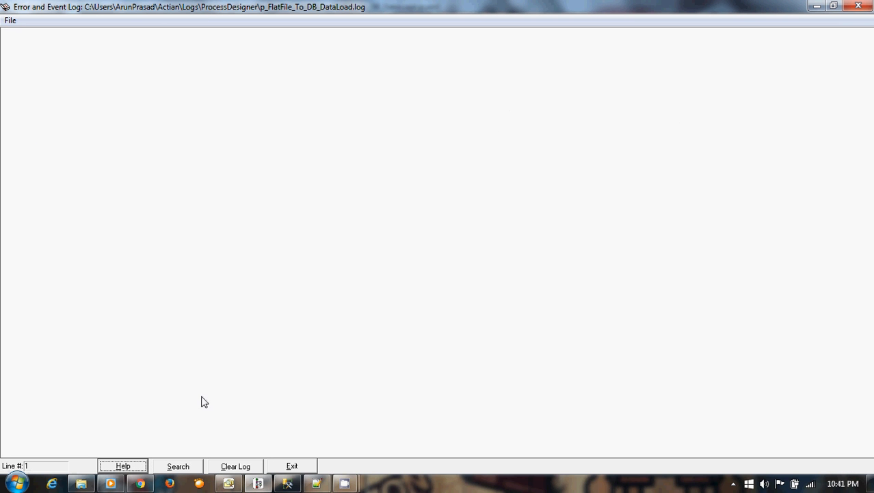
{"action": "left_click", "coordinate": [291, 466]}
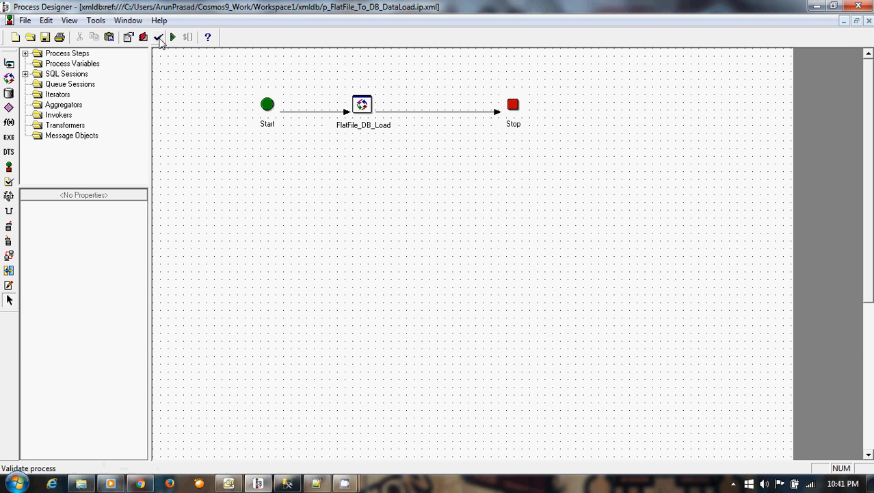
- Validate the process and run it
{"action": "left_click", "coordinate": [160, 39]}
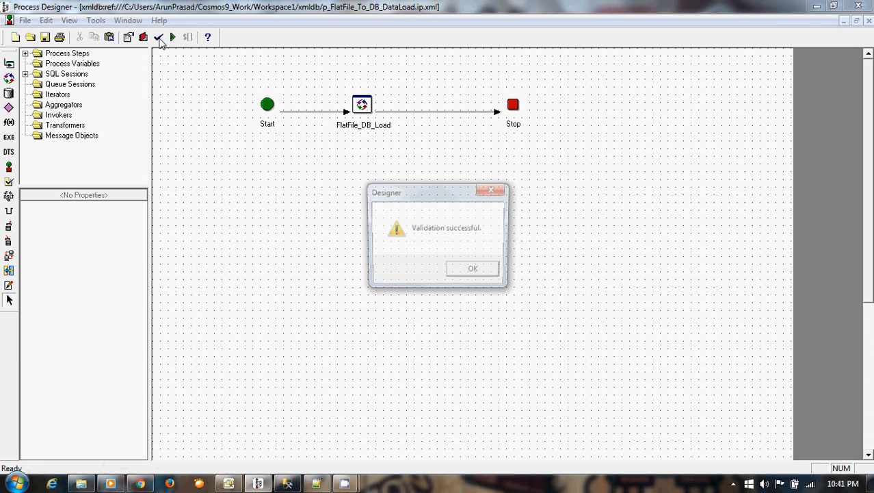
{"action": "left_click", "coordinate": [476, 272]}
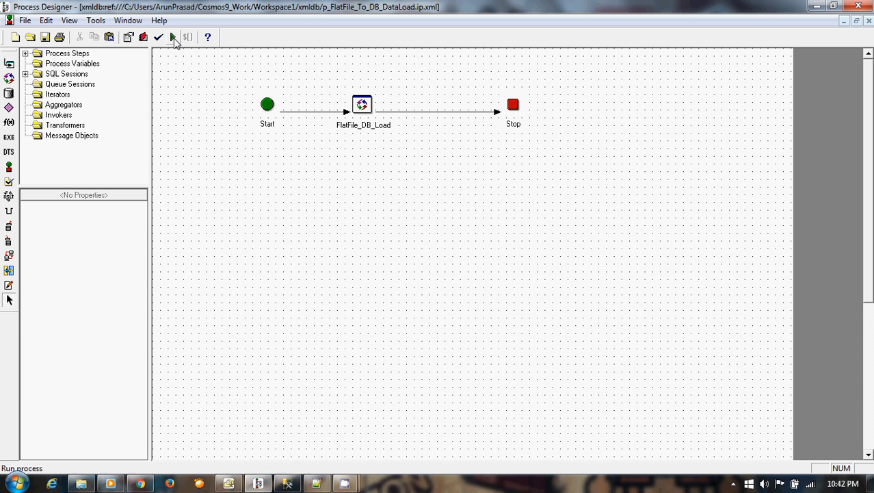
{"action": "left_click", "coordinate": [174, 40]}
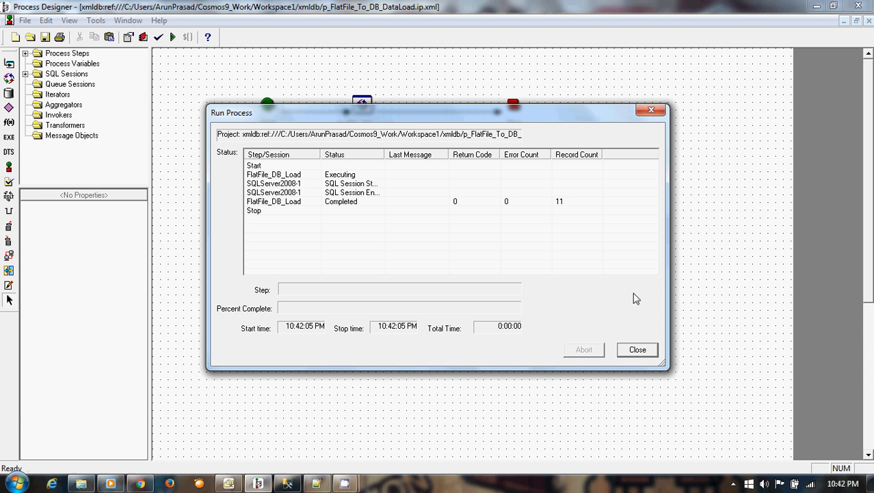
{"action": "left_click", "coordinate": [637, 350]}
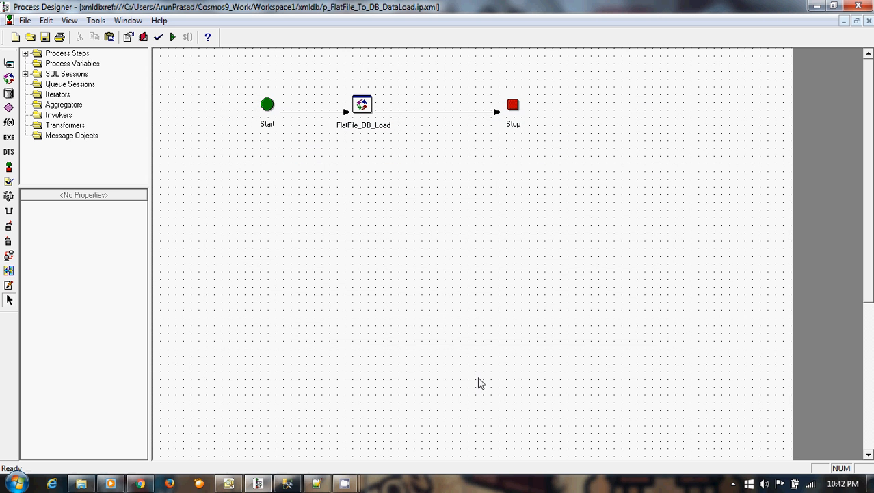
- Switch to SQL Server Management Studio and execute only the query select * from Auto_Sorted to check the loaded rows
{"action": "left_click", "coordinate": [290, 484]}
{"action": "left_click", "coordinate": [340, 133]}
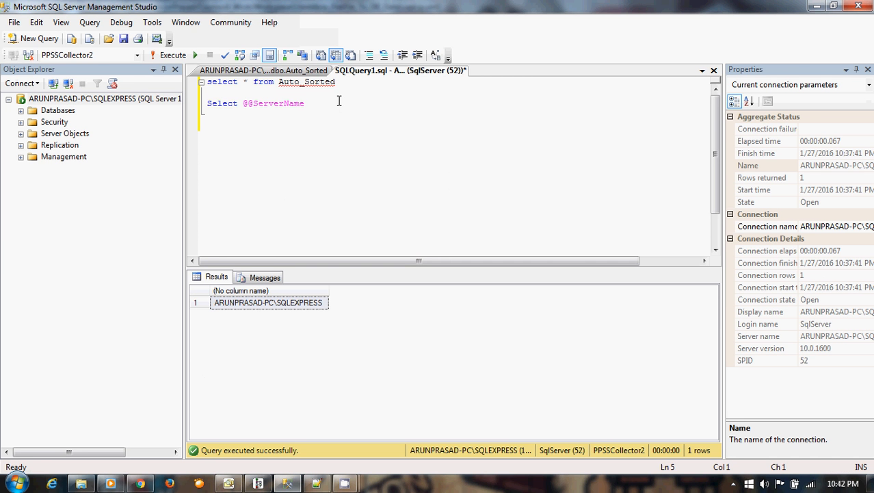
{"action": "left_click_drag", "start_coordinate": [343, 84], "coordinate": [203, 83]}
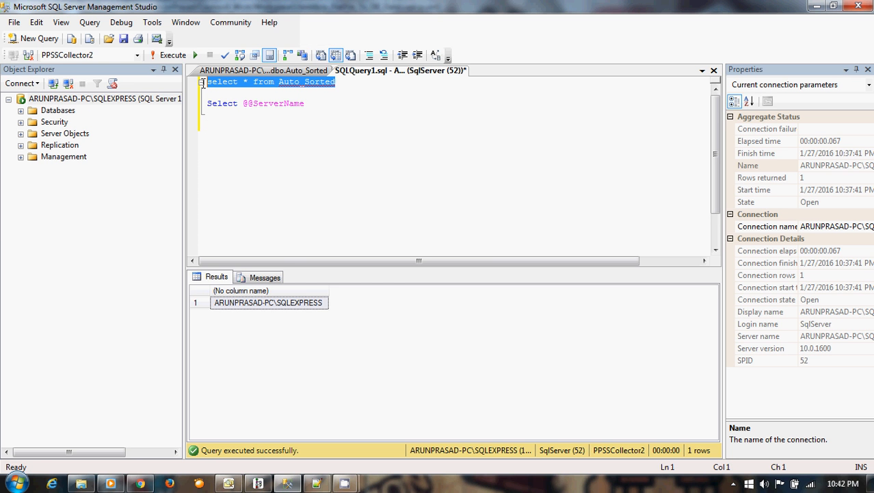
{"action": "key", "text": "F5"}
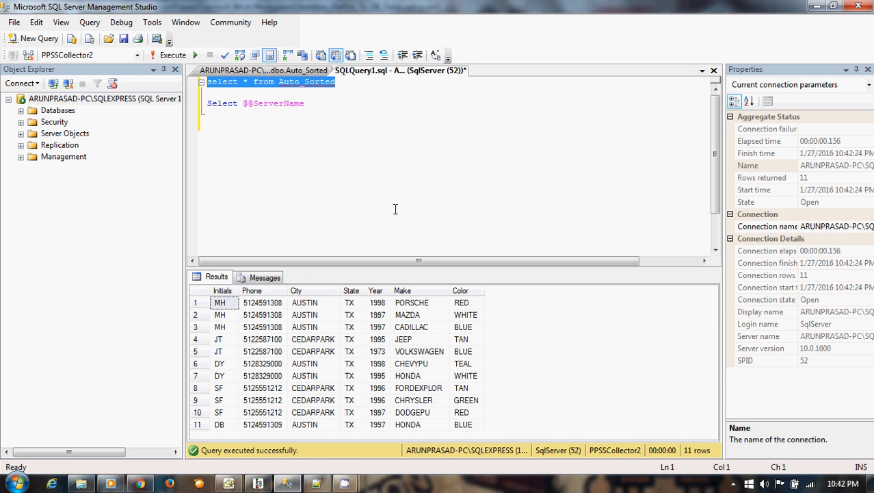
- Add the statement truncate table Auto_Sorted below the select query and execute only that statement
{"action": "left_click", "coordinate": [340, 87]}
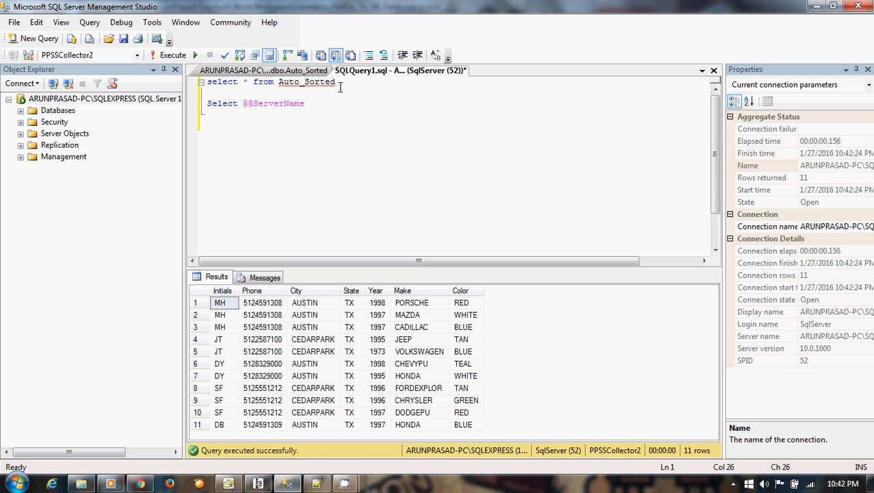
{"action": "key", "text": "Return"}
{"action": "type", "text": "truncat"}
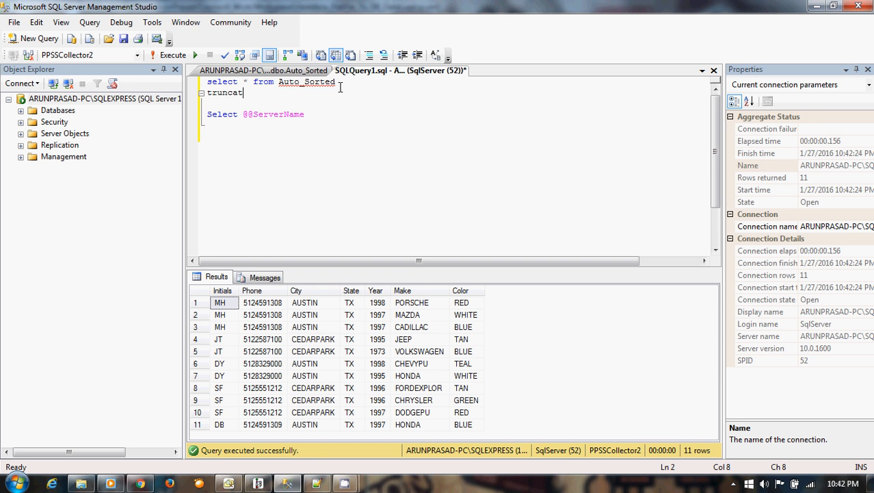
{"action": "type", "text": "e Auto_Sorted"}
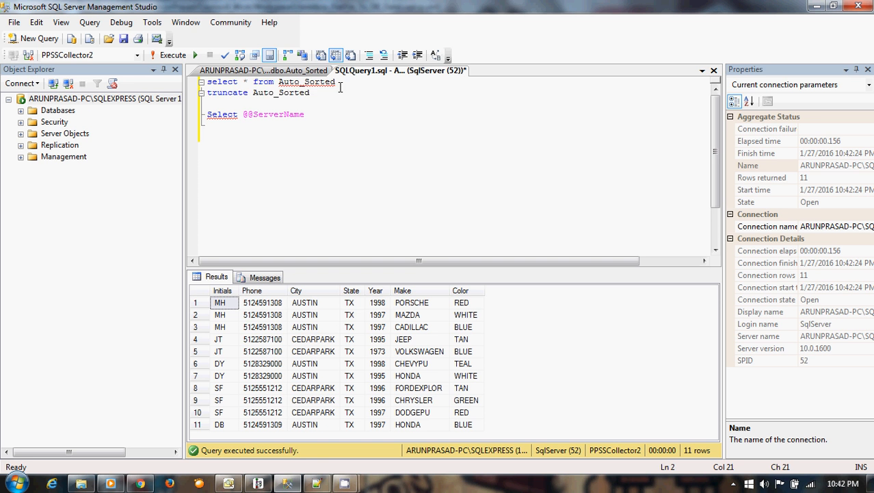
{"action": "key", "text": "shift+Home"}
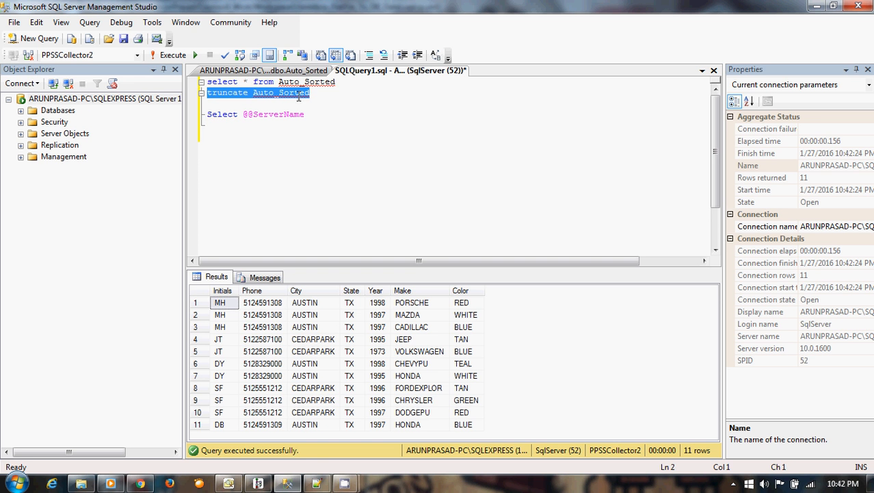
{"action": "left_click", "coordinate": [251, 98]}
{"action": "type", "text": "table"}
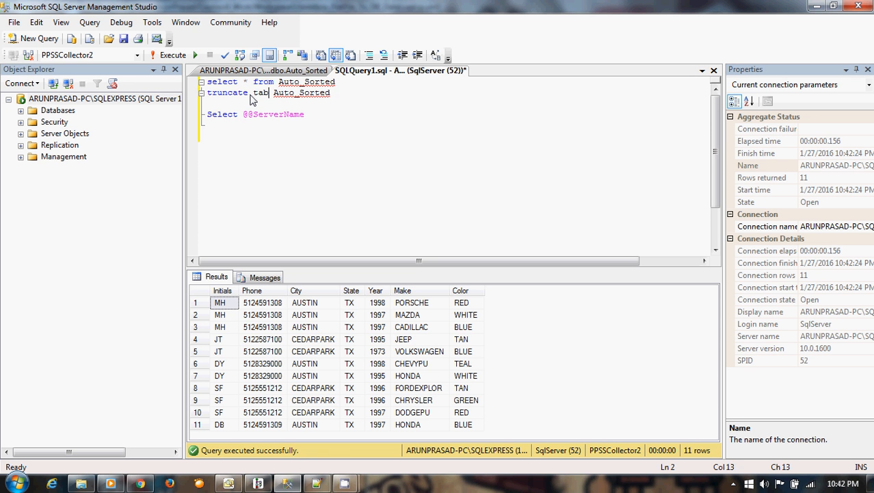
{"action": "key", "text": "End"}
{"action": "key", "text": "shift+Home"}
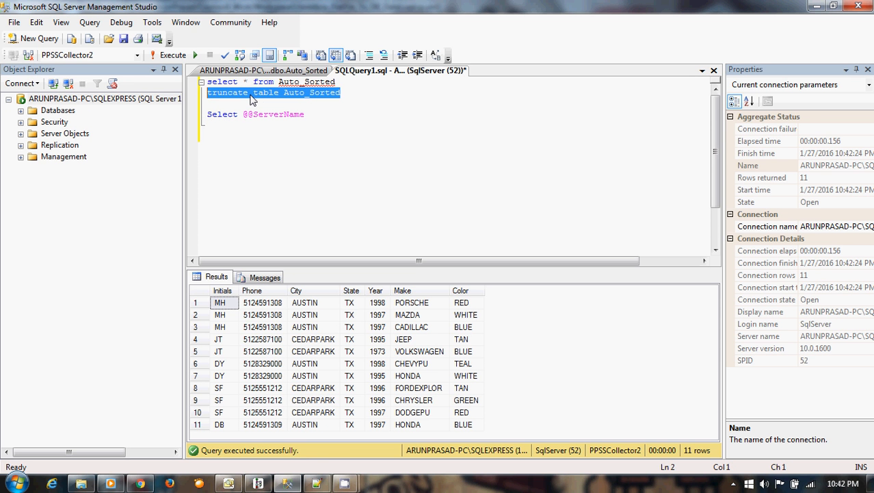
{"action": "key", "text": "F5"}
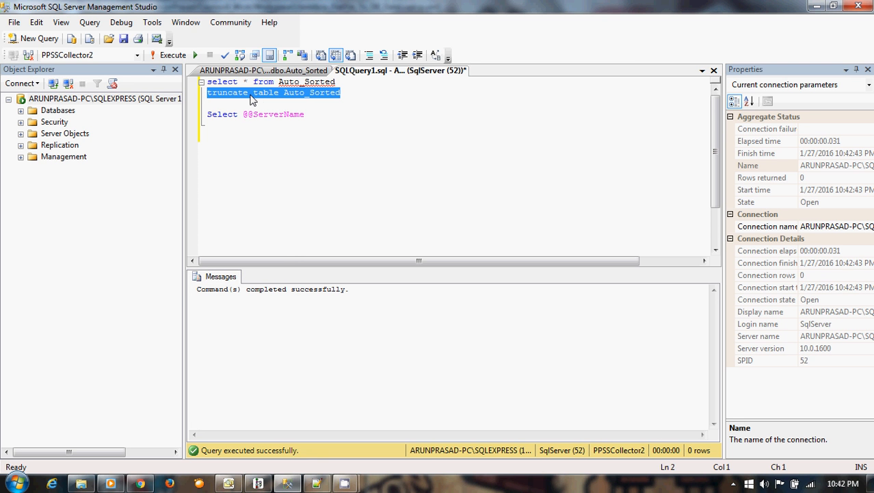
- Execute only the query select * from Auto_Sorted to check that the table has been emptied
{"action": "left_click_drag", "start_coordinate": [344, 92], "coordinate": [203, 83]}
{"action": "left_click", "coordinate": [337, 81]}
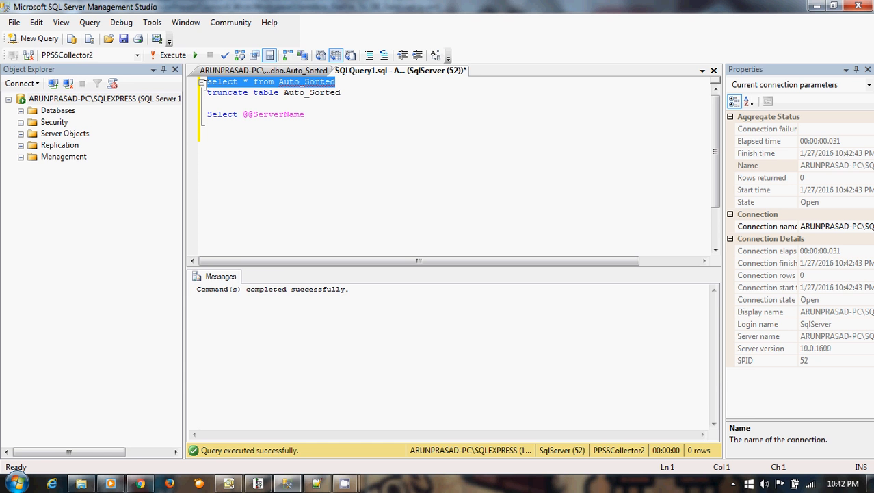
{"action": "key", "text": "F5"}
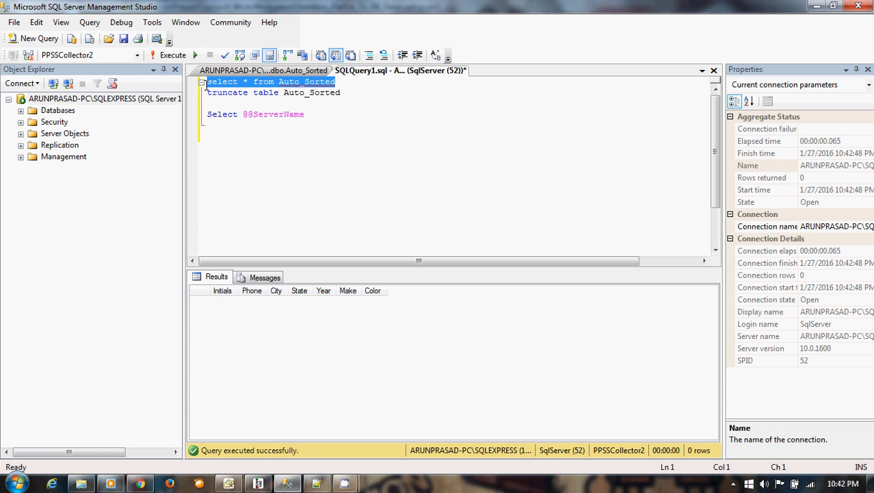
- Switch to Process Designer, run the p_FlatFile_To_DB_DataLoad process again and close the run status
{"action": "key", "text": "alt+Tab"}
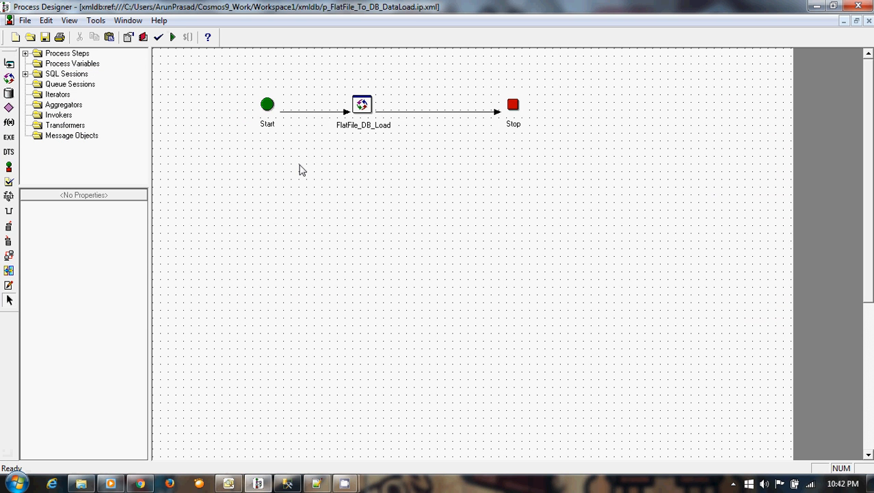
{"action": "left_click", "coordinate": [173, 39]}
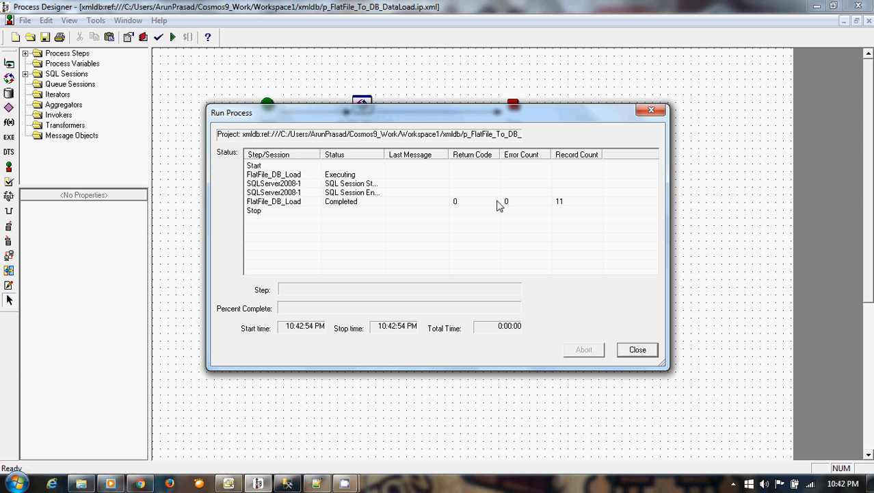
{"action": "left_click", "coordinate": [643, 353]}
- Switch to SQL Server Management Studio and rerun the selected Auto_Sorted query to check the reloaded rows
{"action": "key", "text": "alt+Tab"}
{"action": "key", "text": "alt+Tab"}
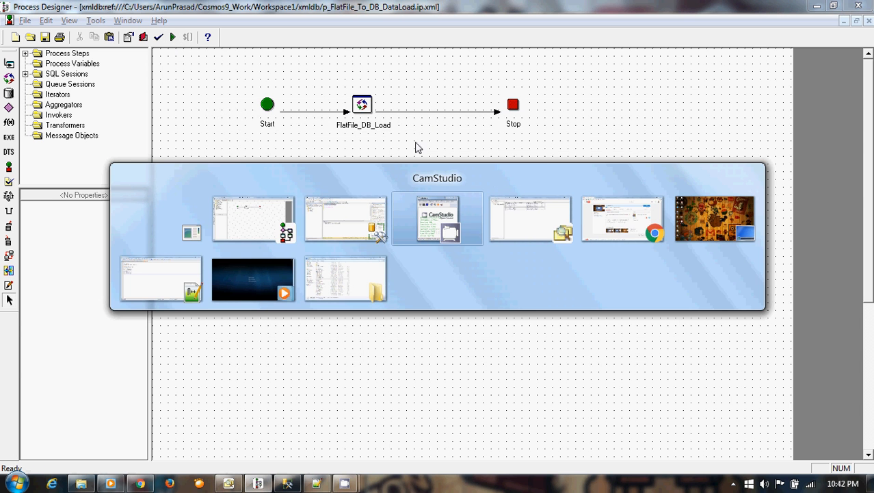
{"action": "left_click", "coordinate": [352, 221]}
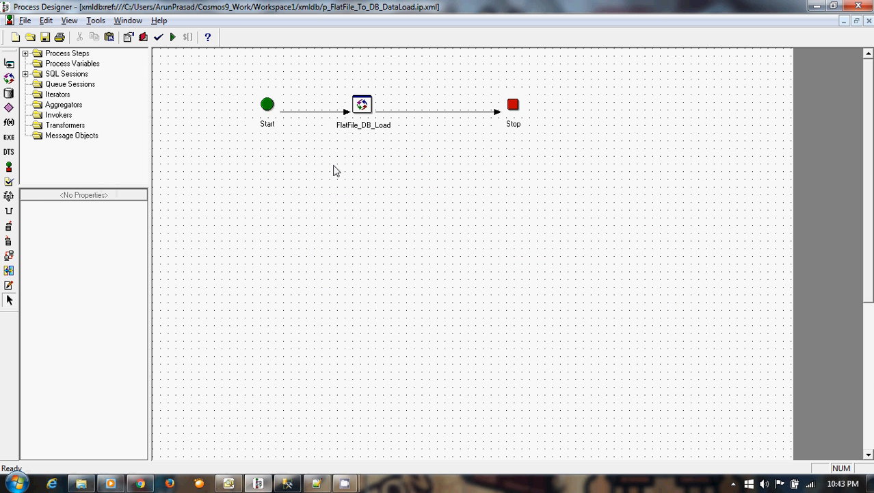
{"action": "left_click", "coordinate": [299, 479]}
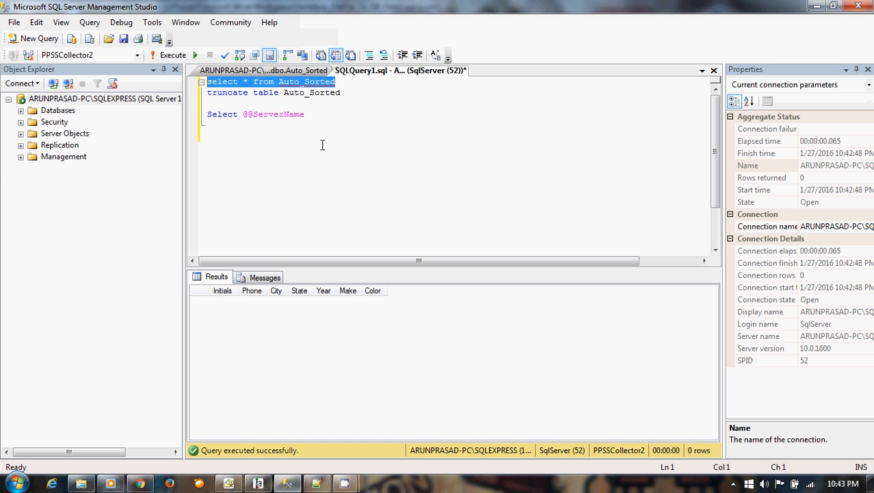
{"action": "key", "text": "F5"}
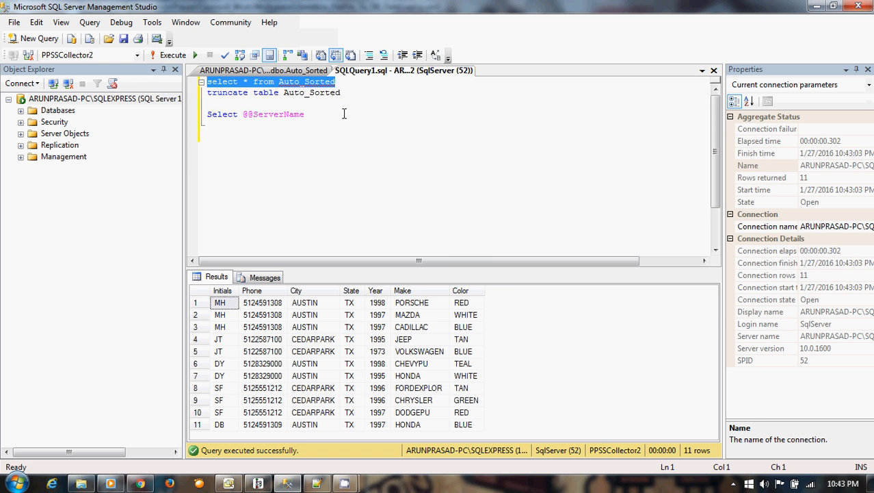
- Open the source file Autos_Sorted from the Data folder to compare its records, close it and return to SQL Server Management Studio
{"action": "left_click", "coordinate": [83, 484]}
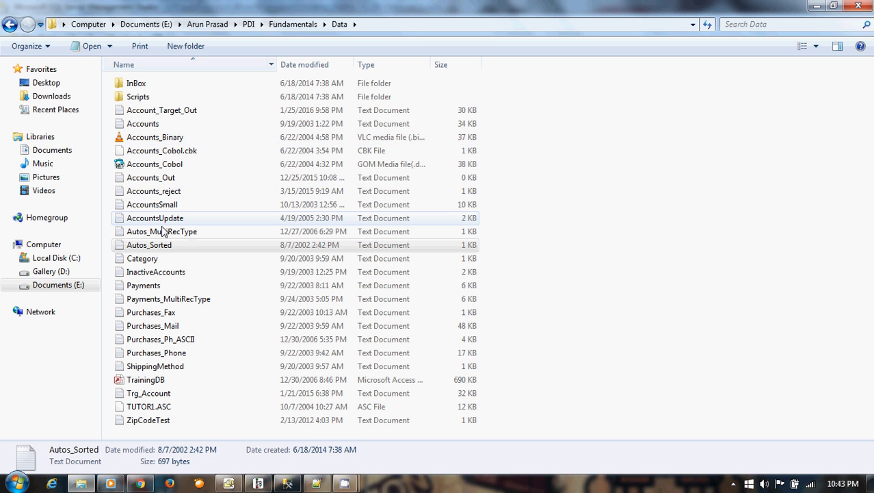
{"action": "double_click", "coordinate": [157, 245]}
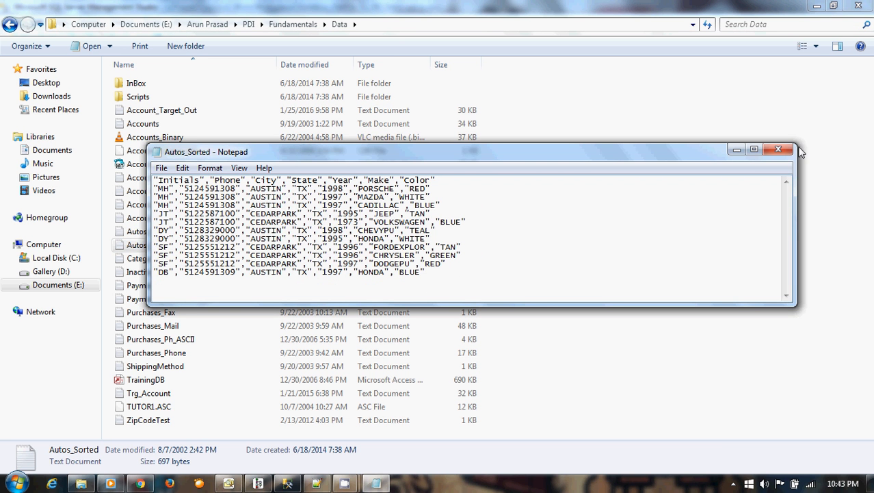
{"action": "left_click", "coordinate": [778, 149]}
{"action": "left_click", "coordinate": [287, 483]}
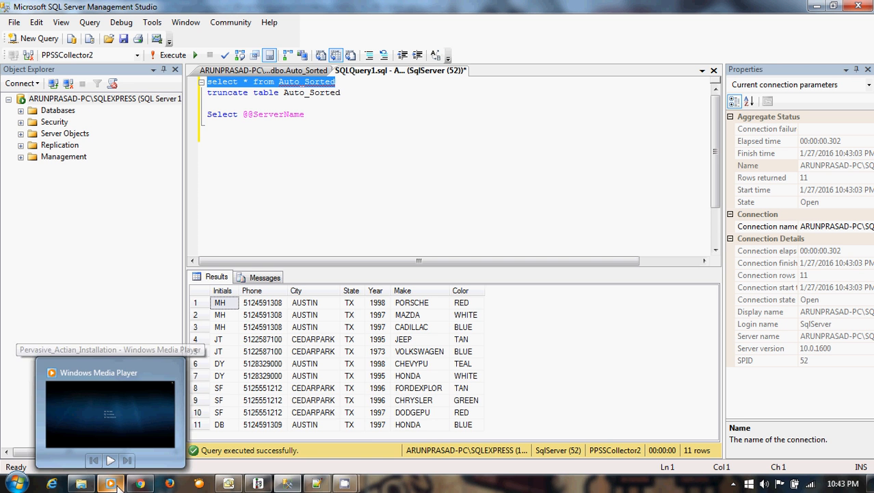
{"action": "mouse_move", "coordinate": [346, 482]}
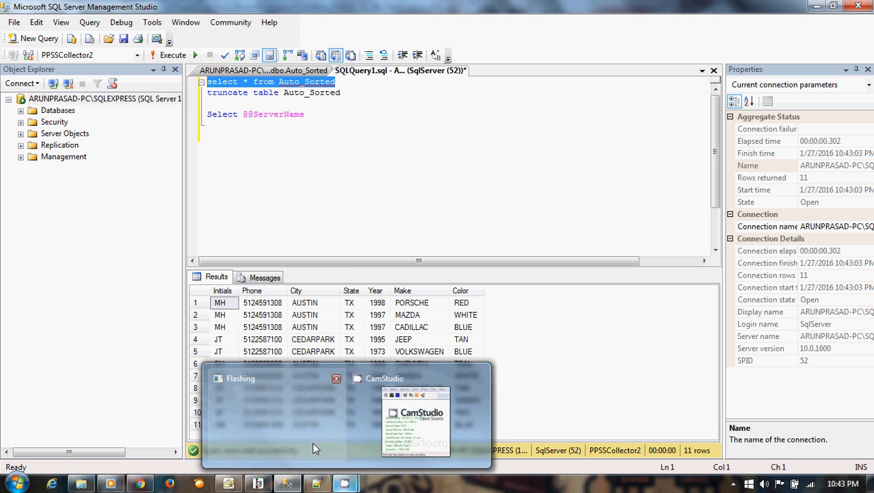
{"action": "left_click", "coordinate": [355, 430]}
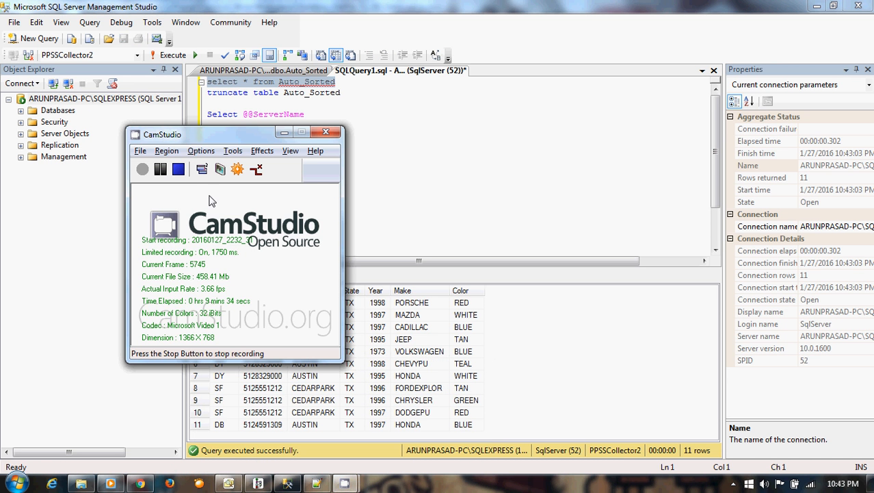